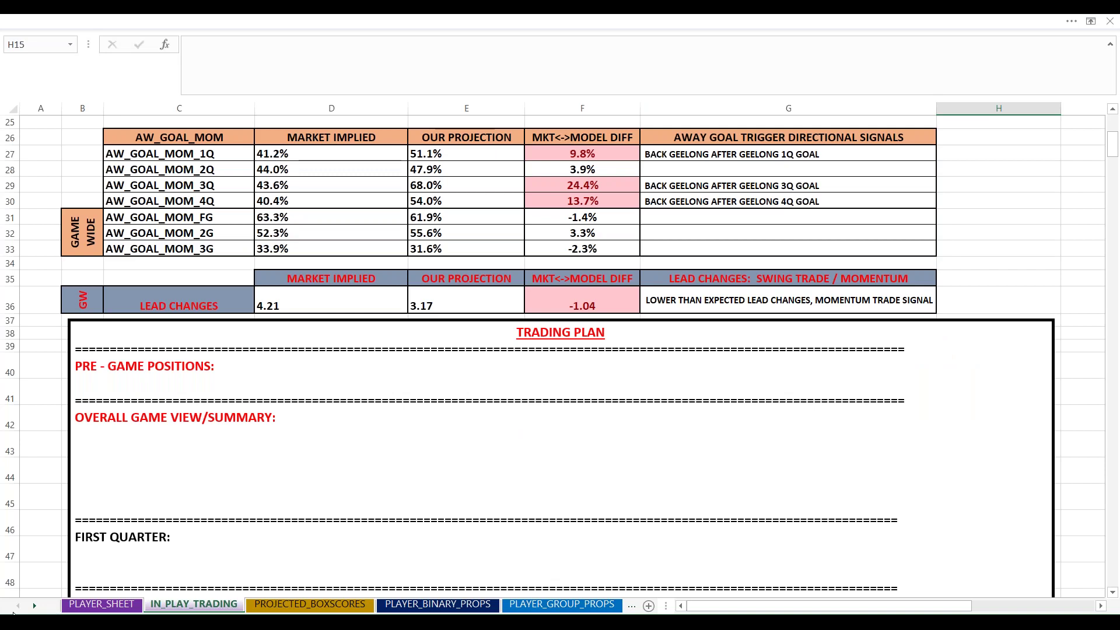
Switch to the PLAYER_SHEET worksheet and examine its projected statistics, fantasy points and cost-per-point columns.
left_click(56, 156)
scroll(75, 244, "up", 8)
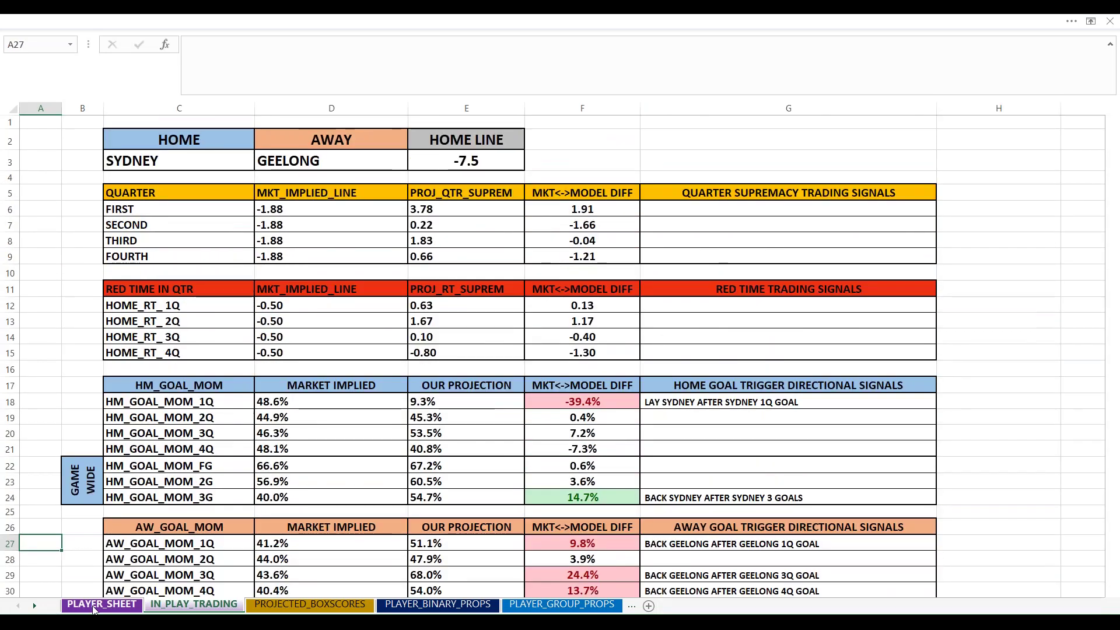
left_click(101, 604)
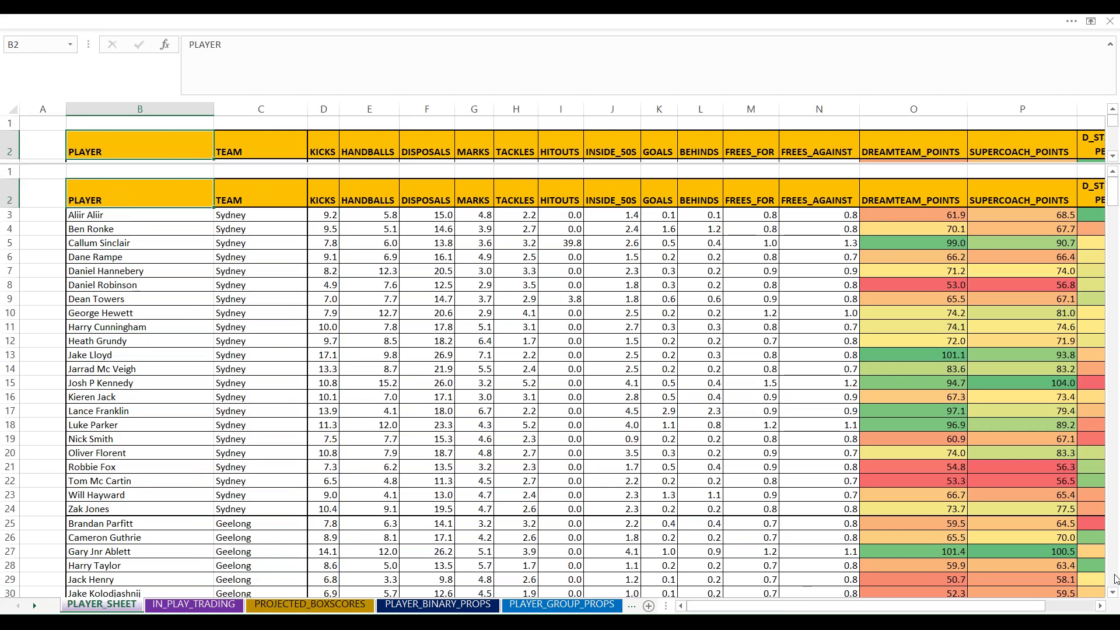
left_click_drag(783, 611, 799, 610)
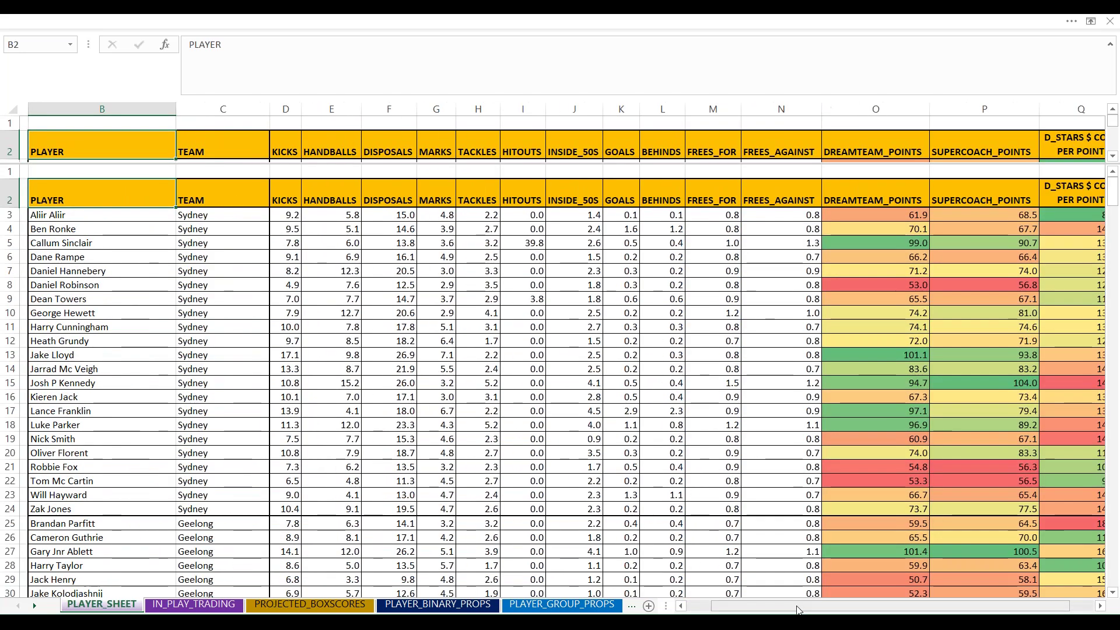
scroll(570, 415, "down", 5)
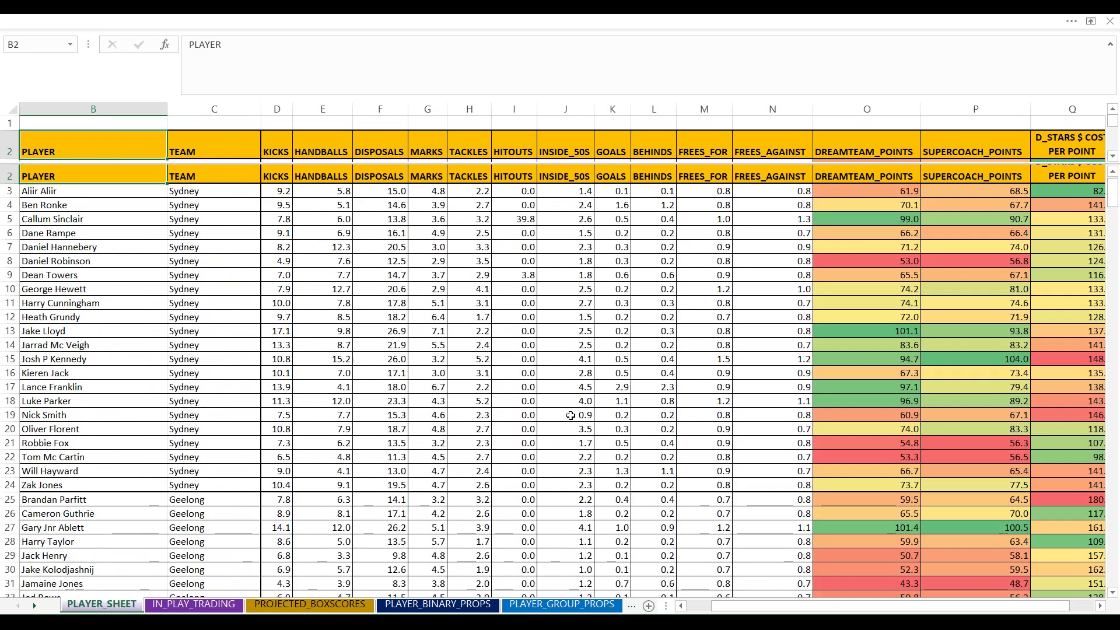
scroll(570, 411, "up", 4)
scroll(571, 410, "up", 2)
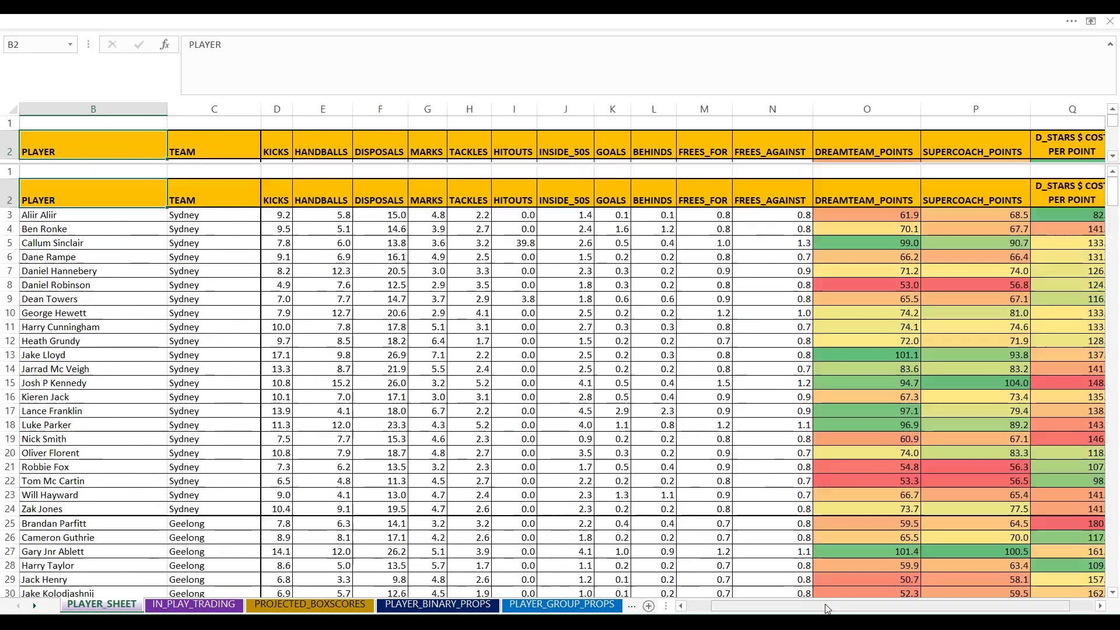
left_click_drag(803, 608, 798, 609)
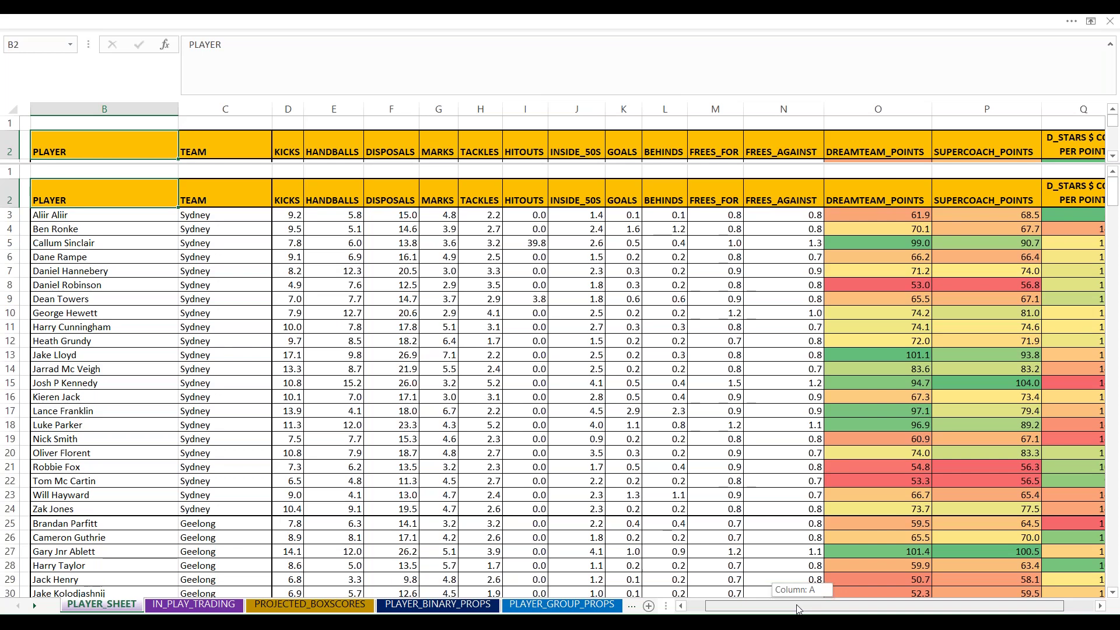
left_click_drag(799, 610, 772, 611)
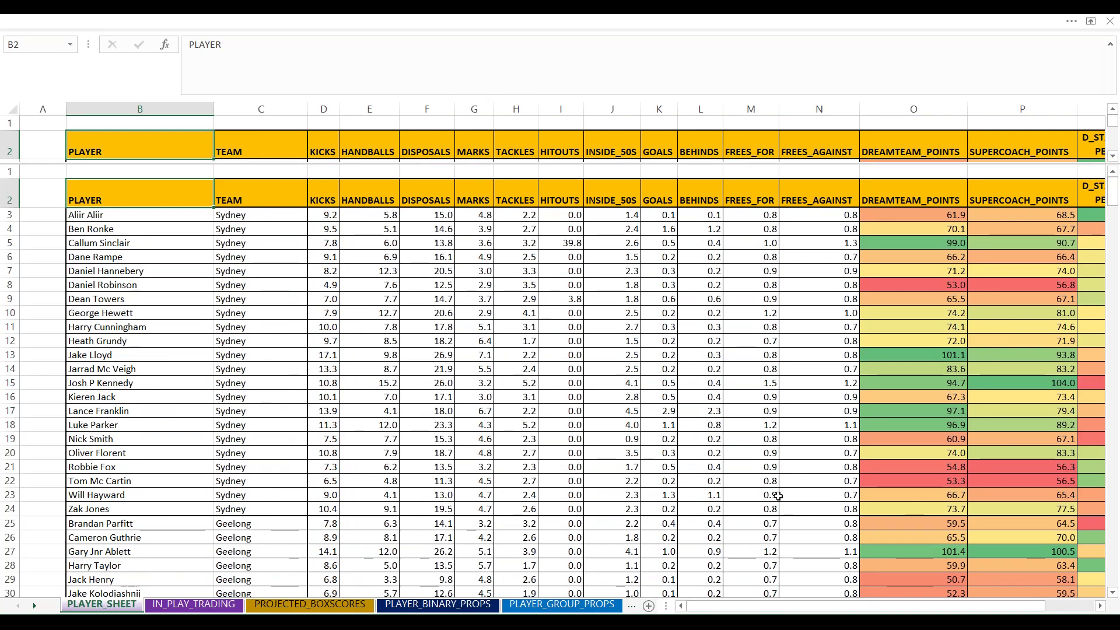
Review the projected player statistics on PLAYER_SHEET from the Sydney rows through the Geelong and Richmond rows.
left_click(491, 435)
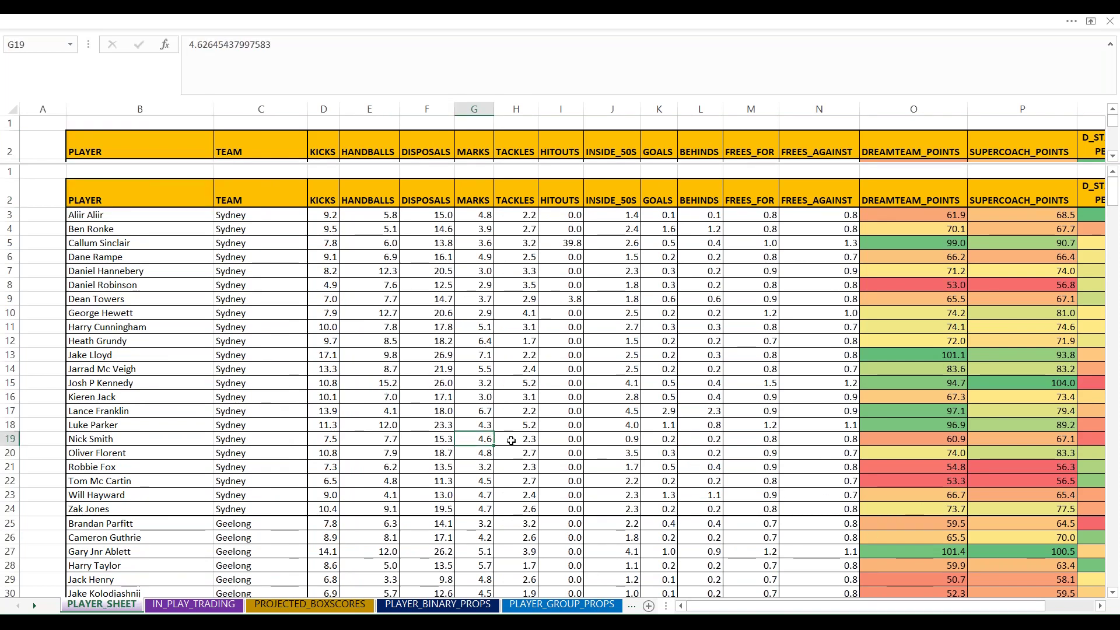
scroll(538, 439, "down", 2)
scroll(538, 439, "down", 5)
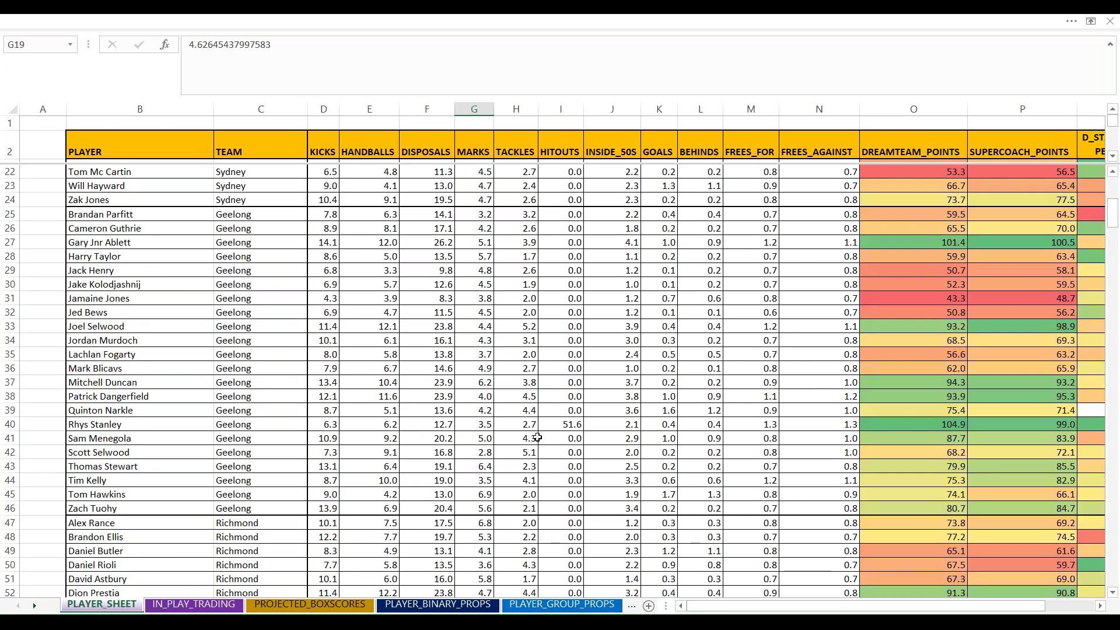
scroll(537, 437, "up", 5)
scroll(537, 438, "up", 2)
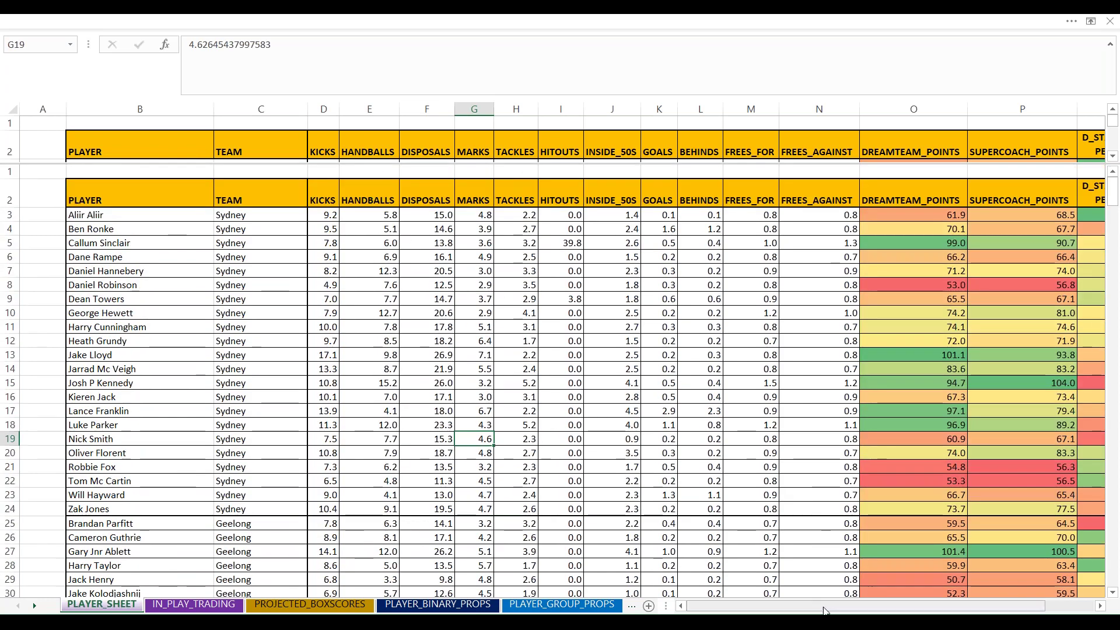
mouse_move(829, 610)
left_mouse_down()
mouse_move(838, 610)
mouse_move(828, 610)
left_mouse_up()
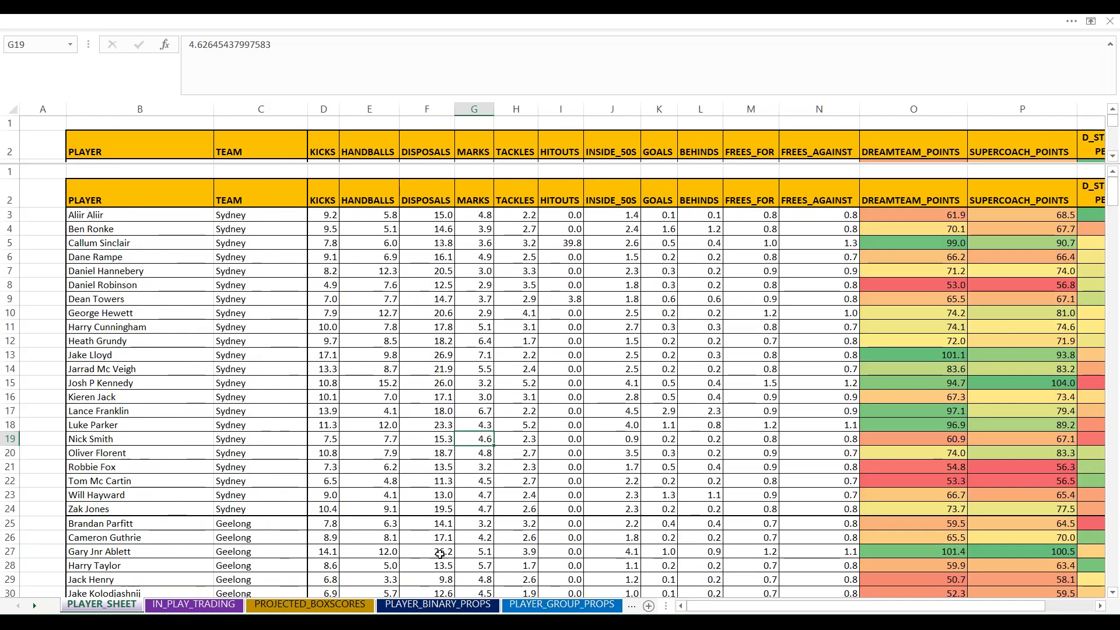
left_click(354, 398)
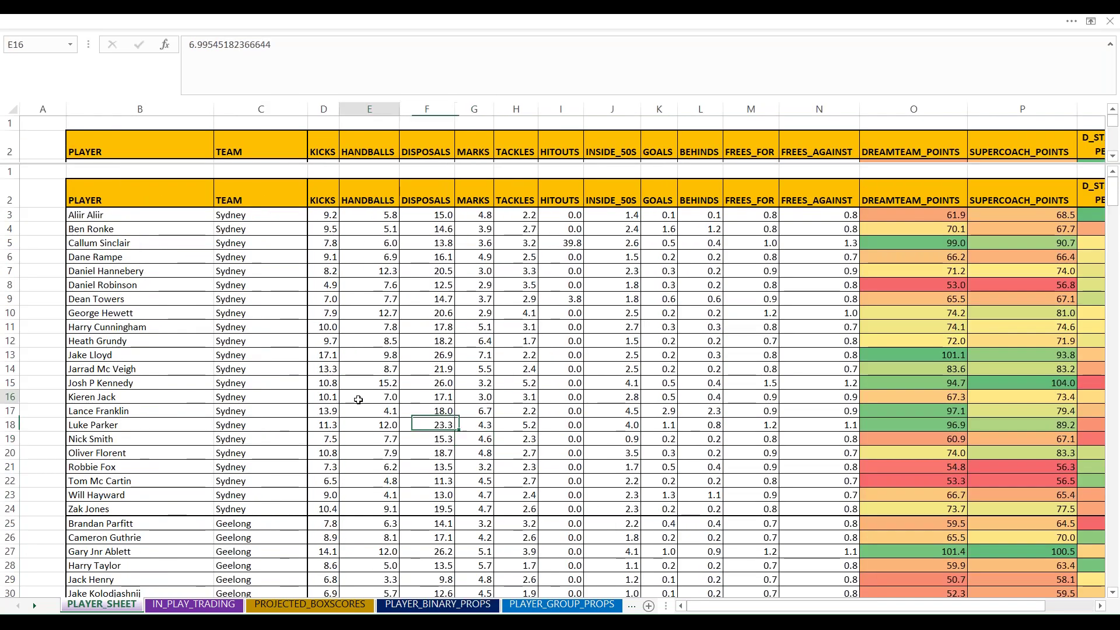
scroll(354, 409, "down", 5)
scroll(354, 417, "down", 1)
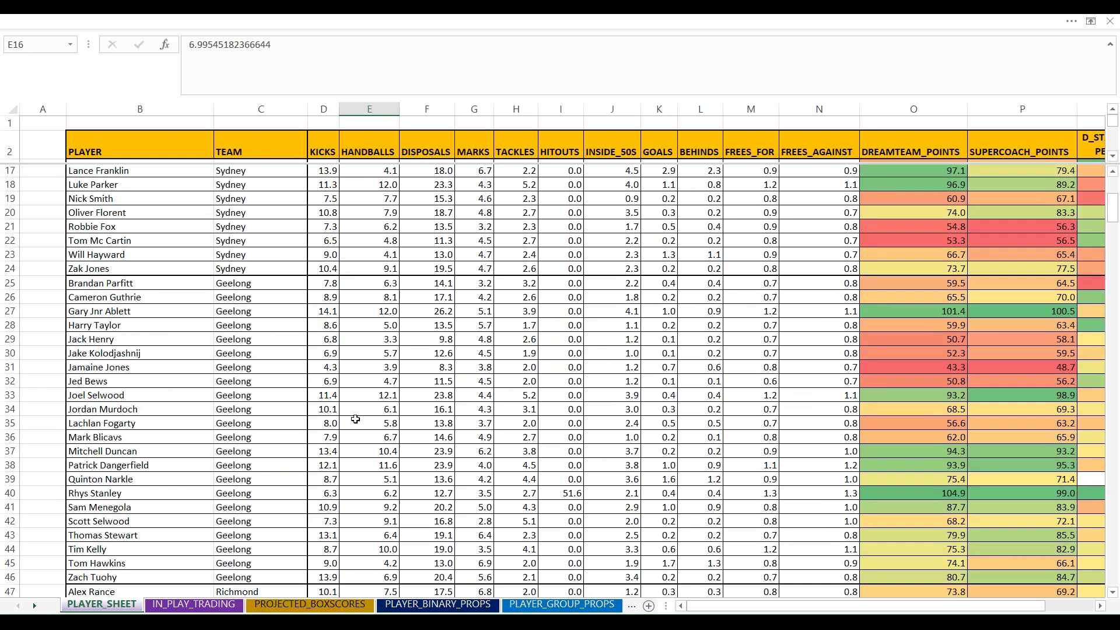
scroll(355, 419, "down", 7)
scroll(357, 352, "up", 12)
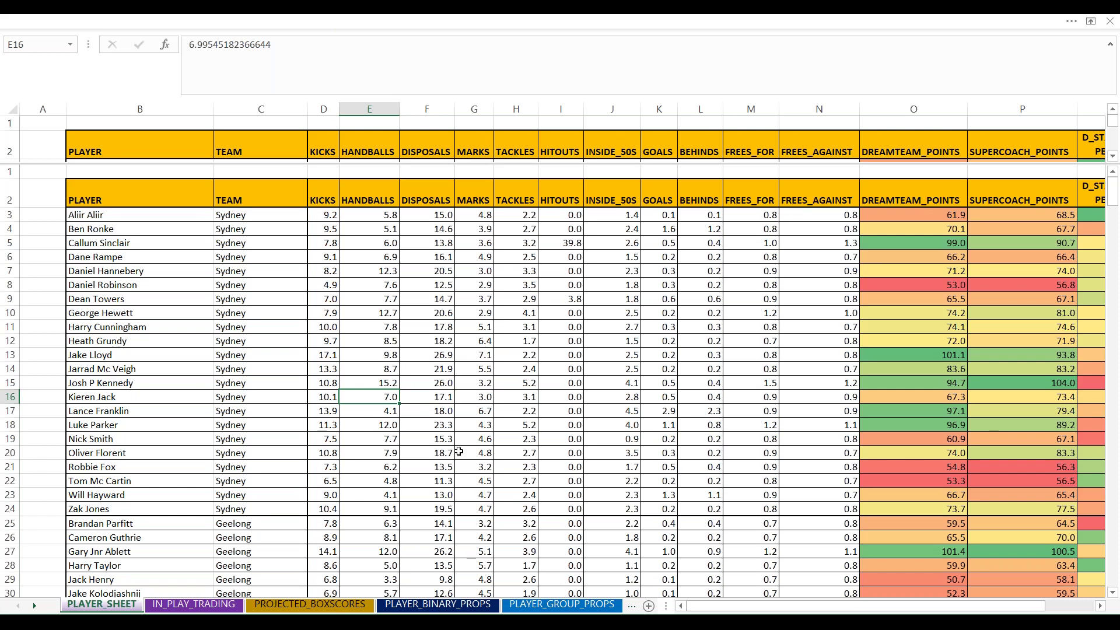
Examine the Geelong and Richmond player rows again, including the INSIDE_50S projection in row 33.
left_click_drag(785, 609, 785, 610)
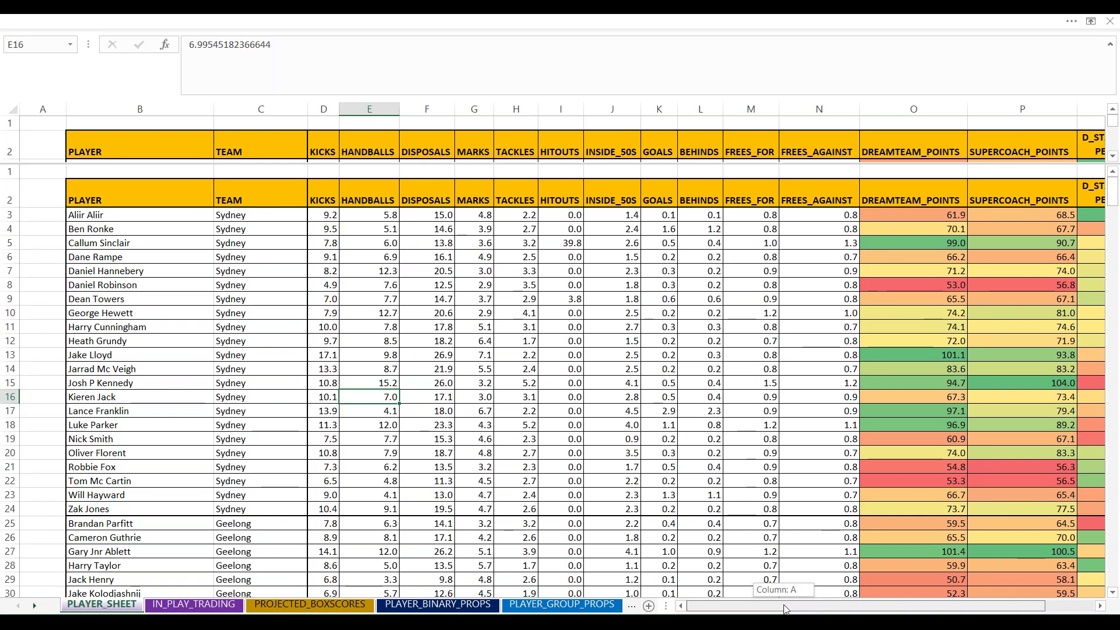
left_click_drag(787, 610, 512, 532)
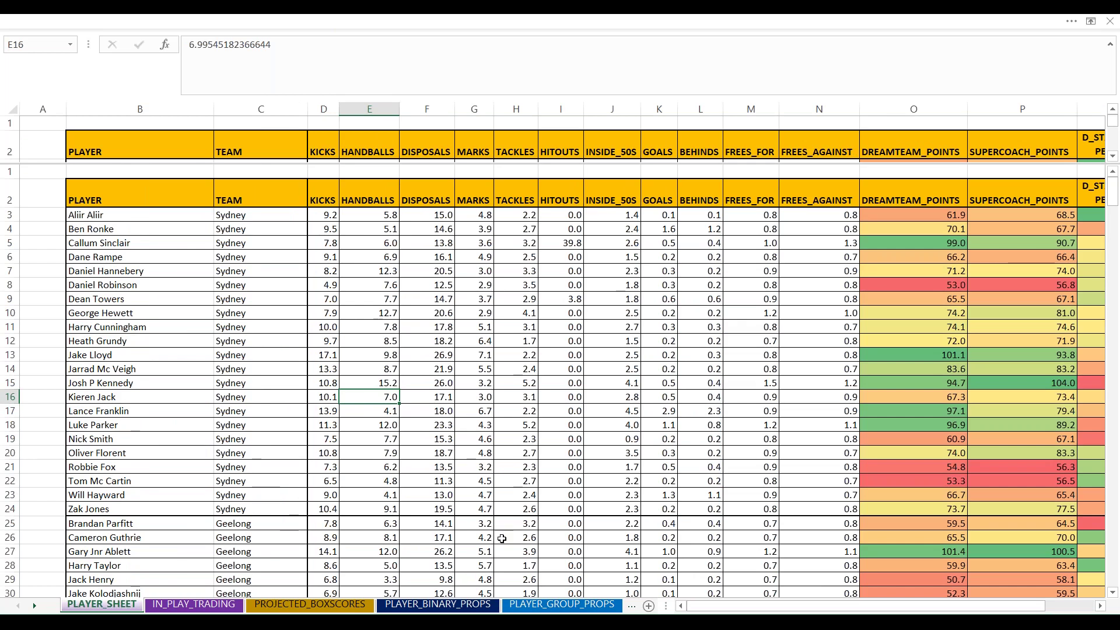
scroll(462, 499, "down", 2)
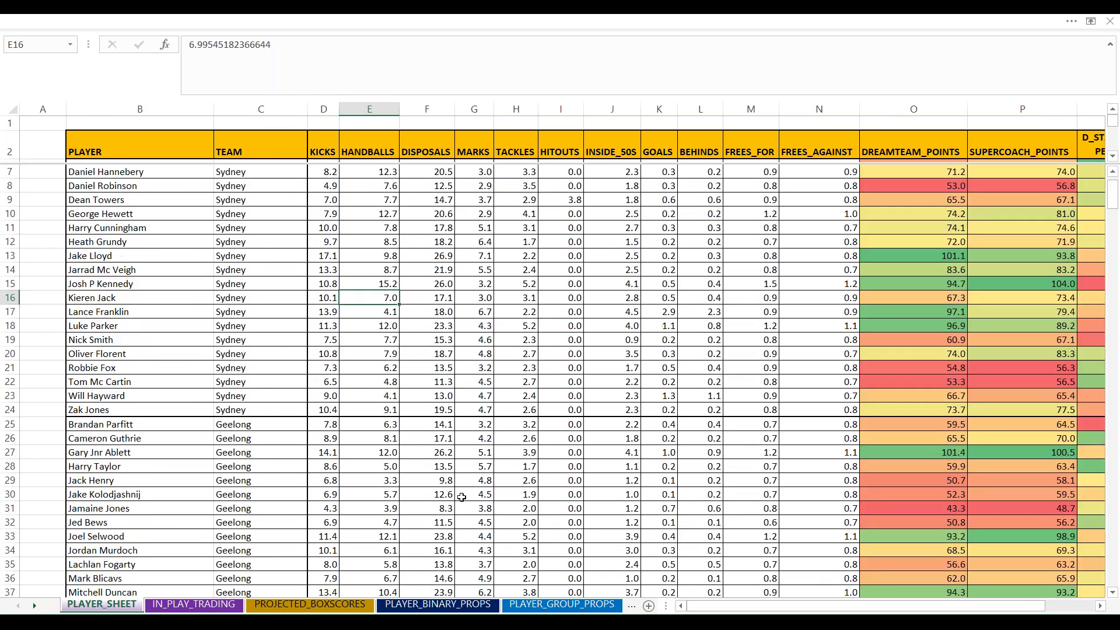
scroll(462, 498, "down", 9)
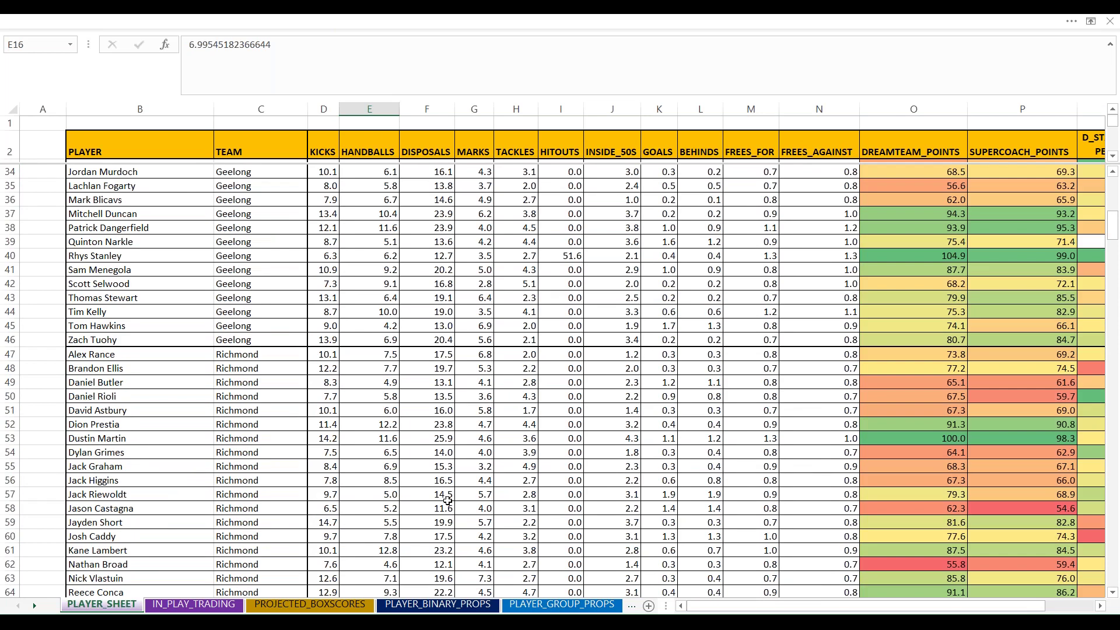
scroll(448, 500, "up", 11)
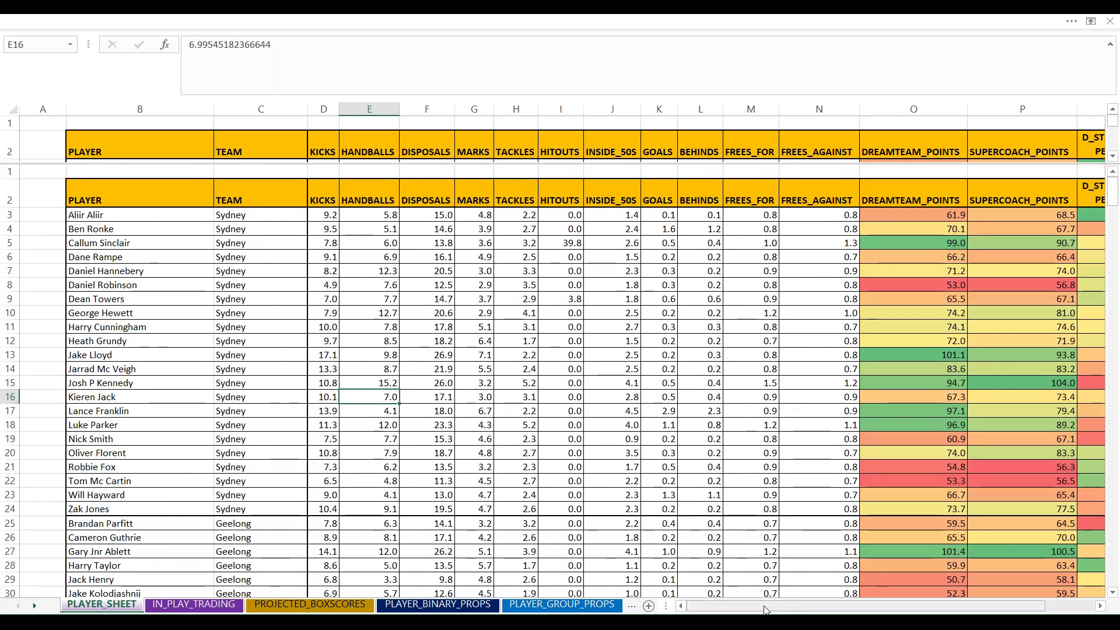
mouse_move(766, 610)
left_mouse_down()
mouse_move(778, 610)
mouse_move(767, 611)
left_mouse_up()
scroll(365, 467, "down", 5)
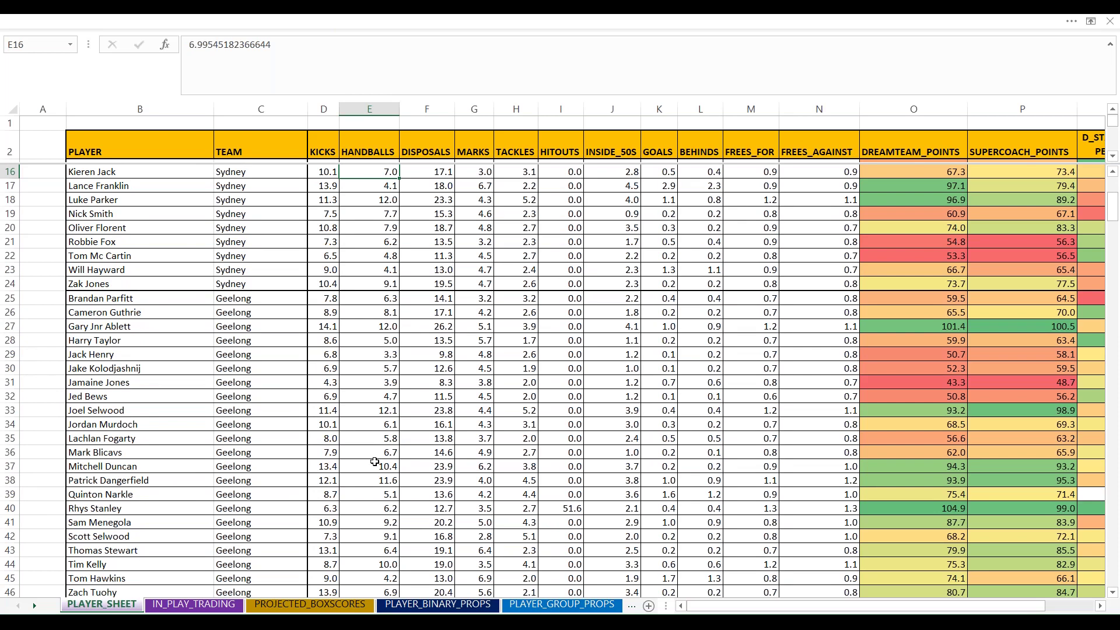
scroll(381, 478, "up", 5)
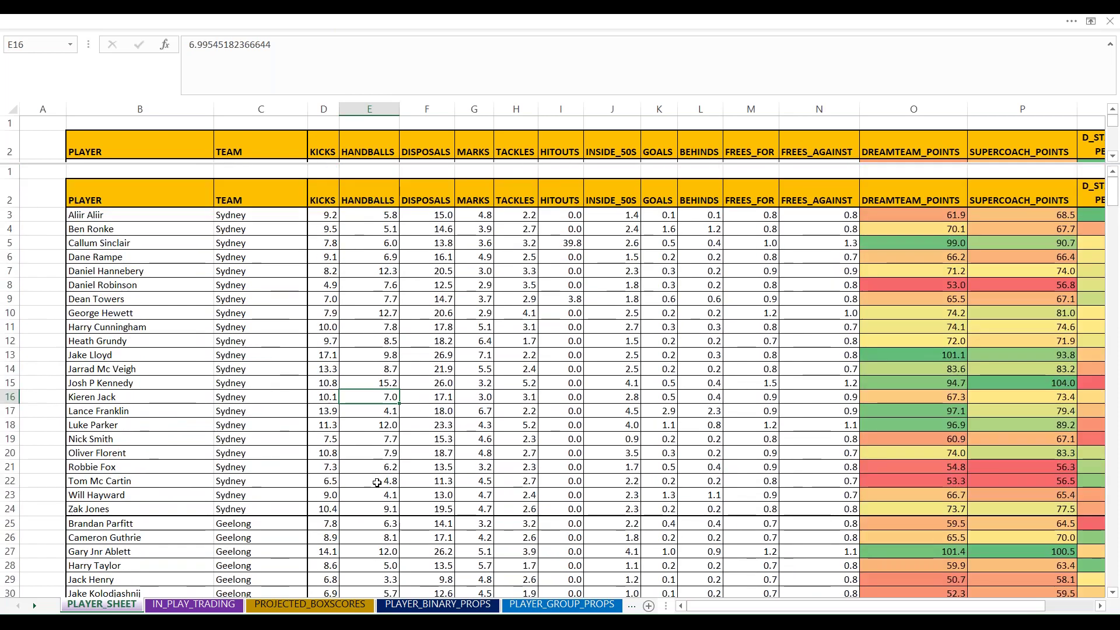
scroll(378, 482, "down", 6)
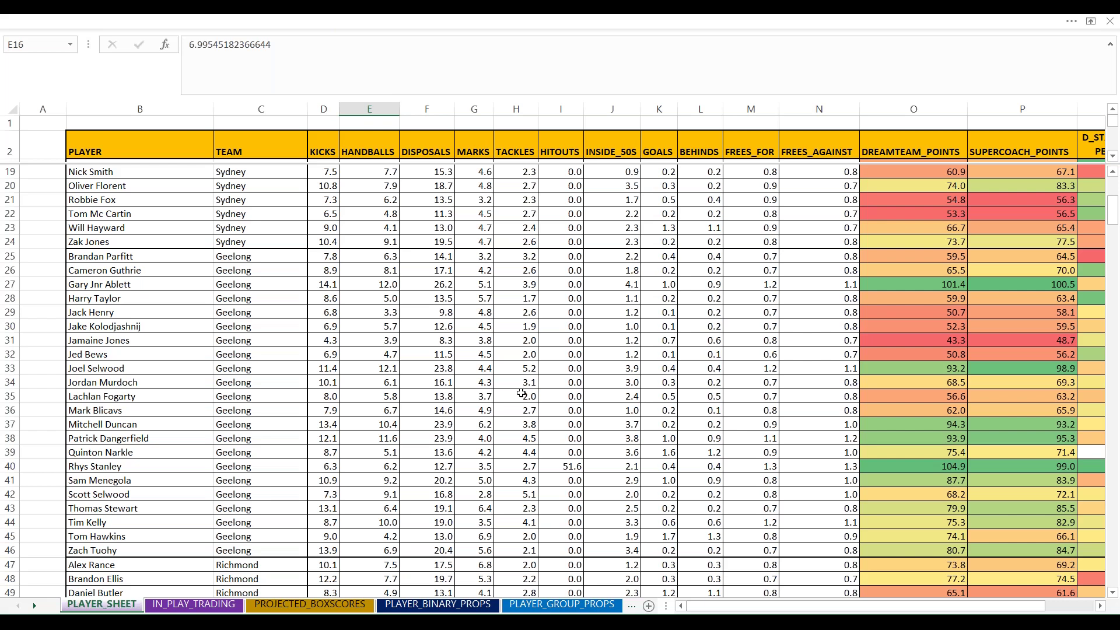
left_click(593, 369)
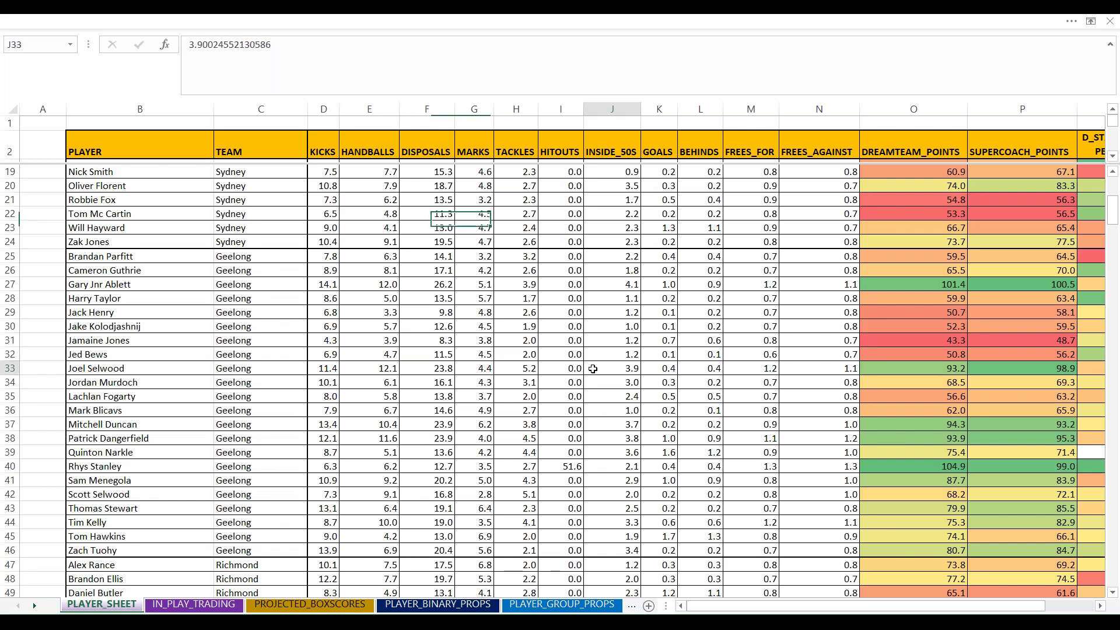
left_click_drag(1114, 219, 1114, 186)
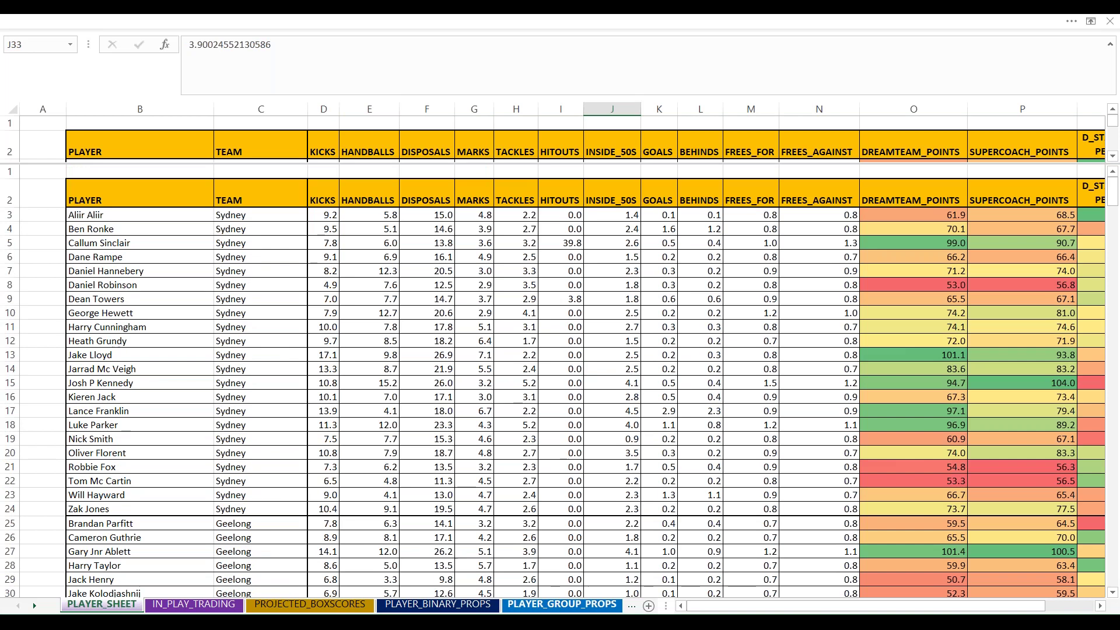
Select the statistics headings in row 2 of PLAYER_SHEET, from KICKS across past SUPERCOACH_POINTS.
left_click_drag(820, 611, 427, 321)
left_click(415, 402)
left_click(182, 299)
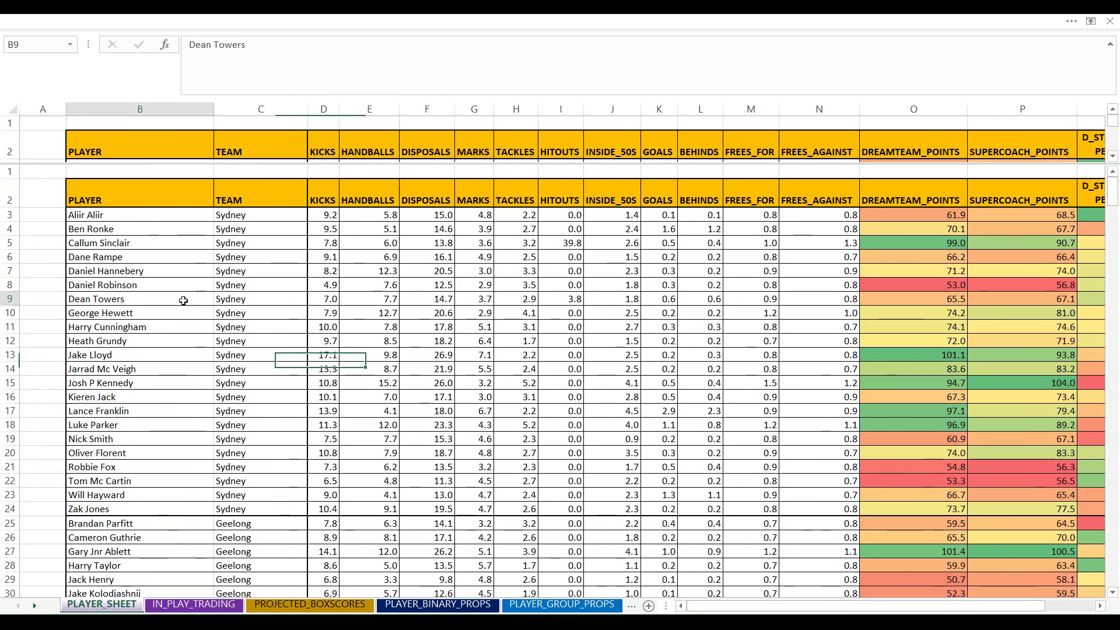
left_click(569, 327)
left_click_drag(816, 610, 816, 612)
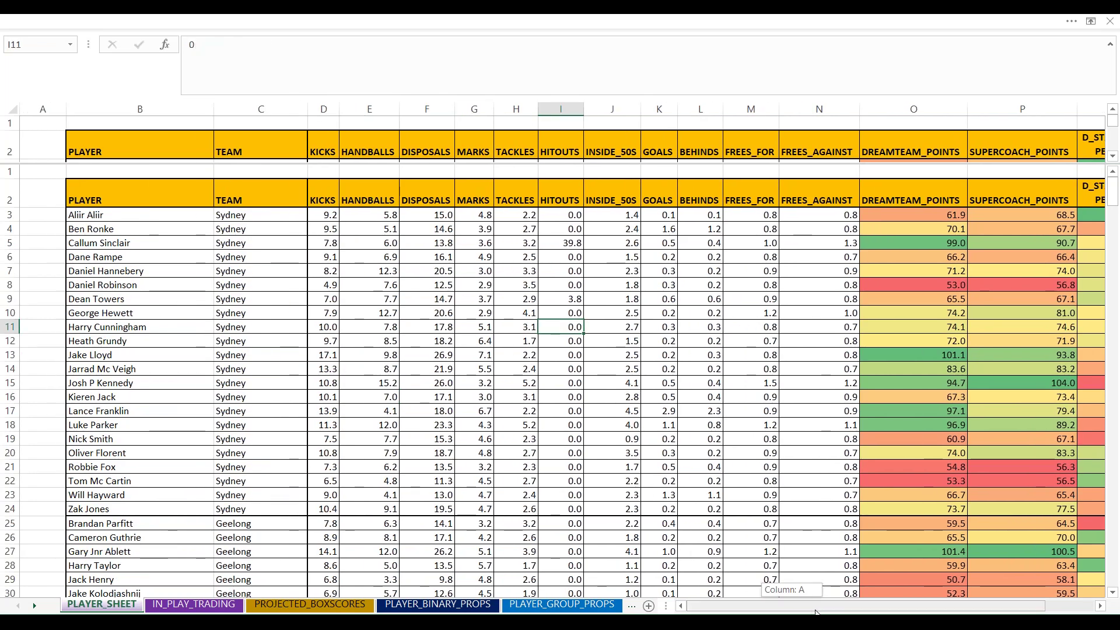
left_click_drag(323, 200, 1116, 206)
left_click_drag(852, 609, 508, 402)
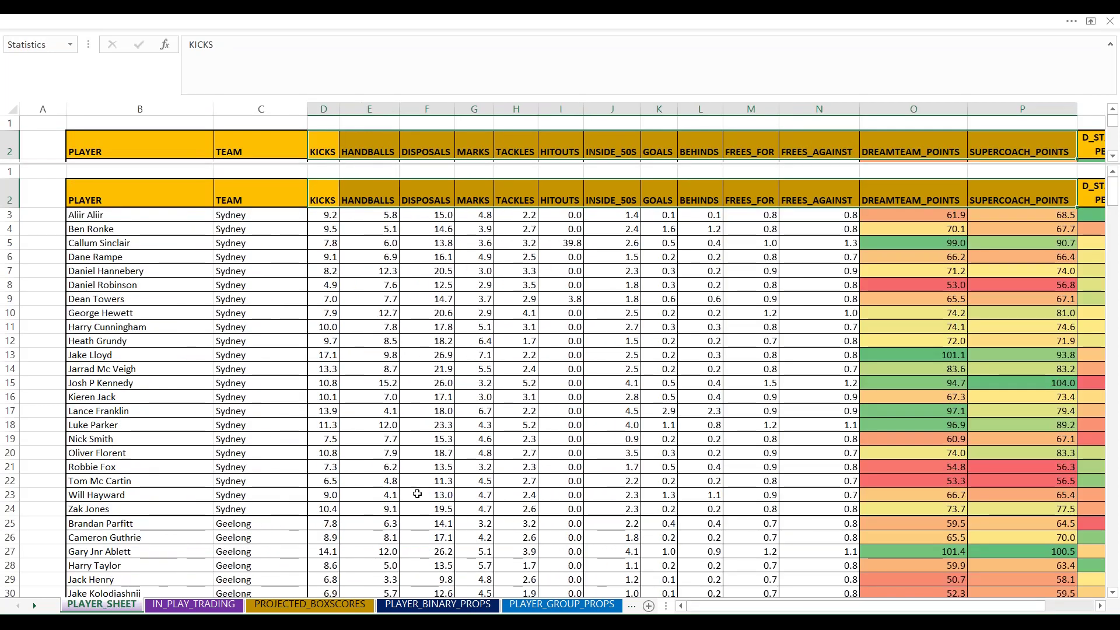
Browse the player projections down to the first Adelaide rows and return to the start of the table.
left_click(425, 459)
scroll(388, 467, "down", 6)
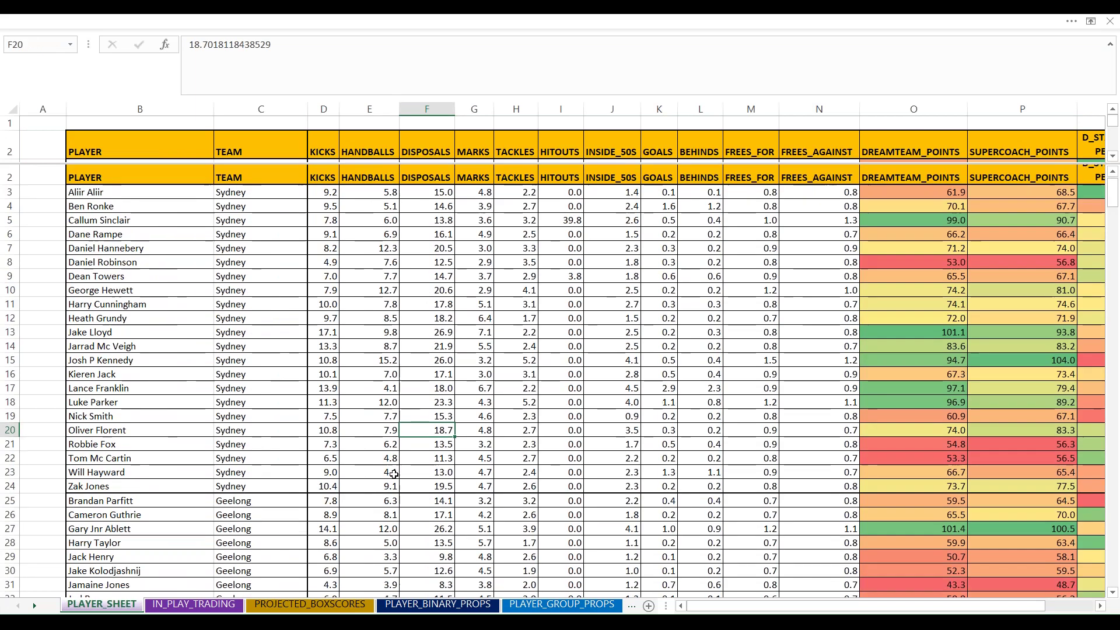
scroll(364, 492, "down", 7)
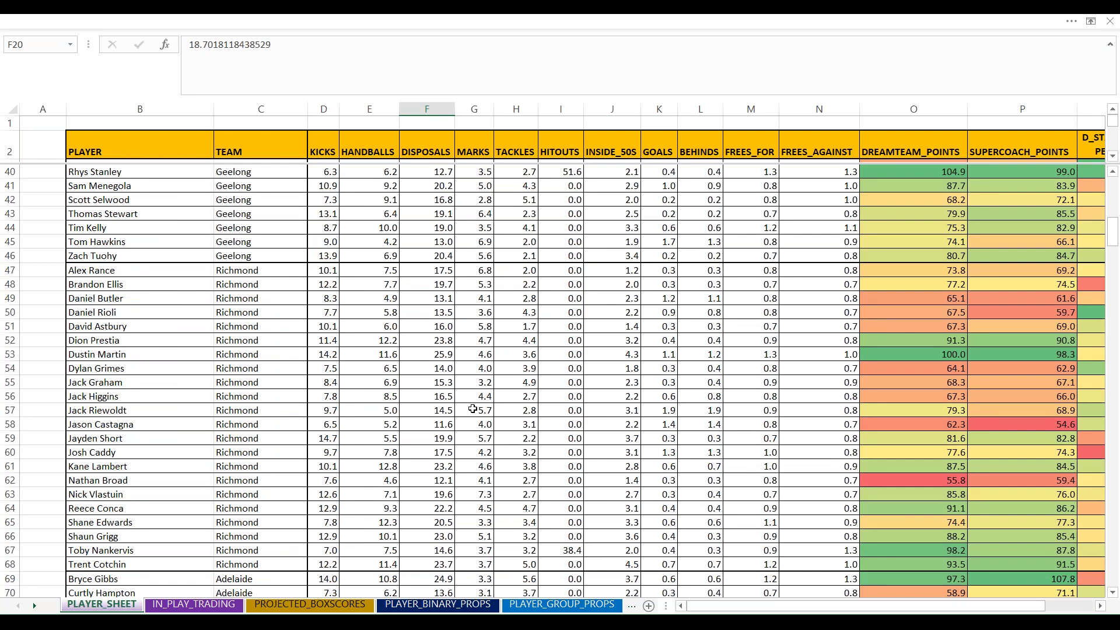
scroll(472, 409, "up", 13)
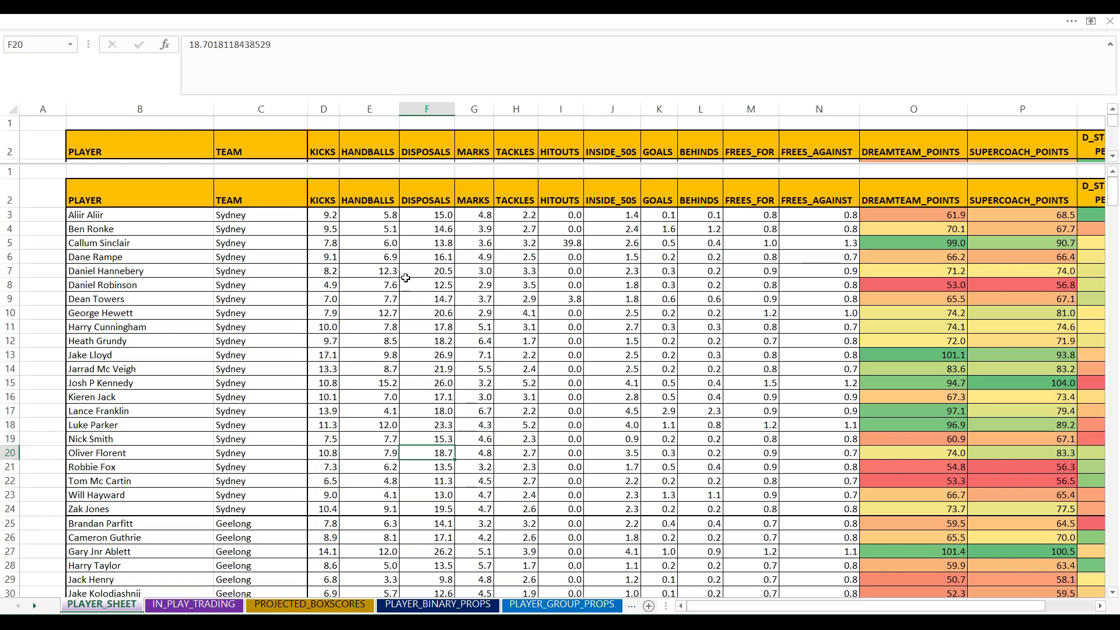
Select the KICKS, HANDBALLS and MARKS column headings one after another.
left_click(324, 199)
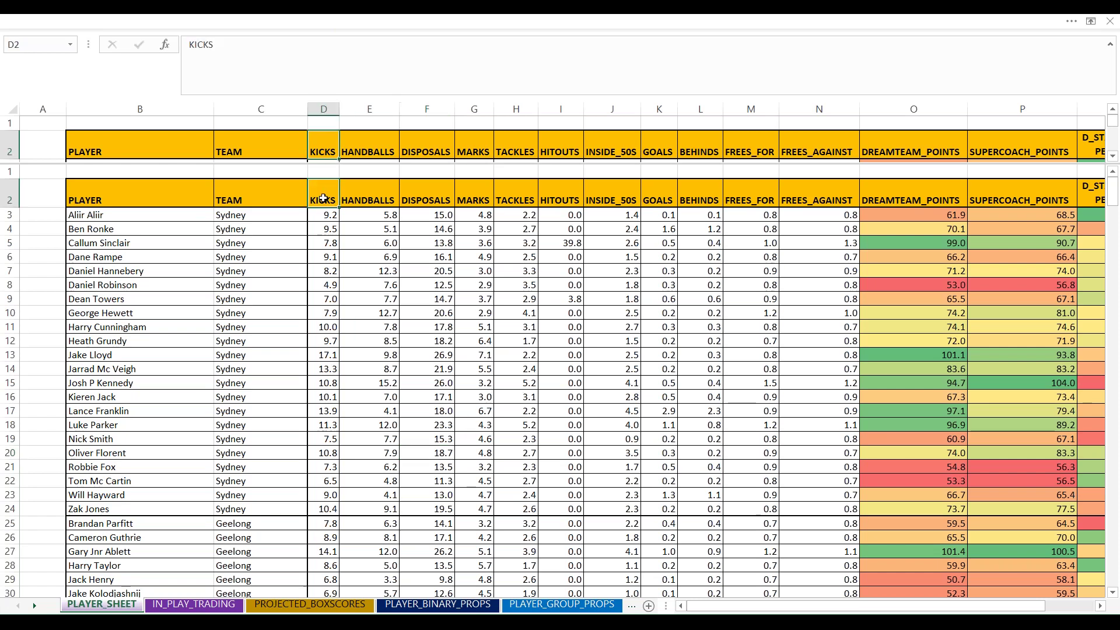
left_click(375, 194)
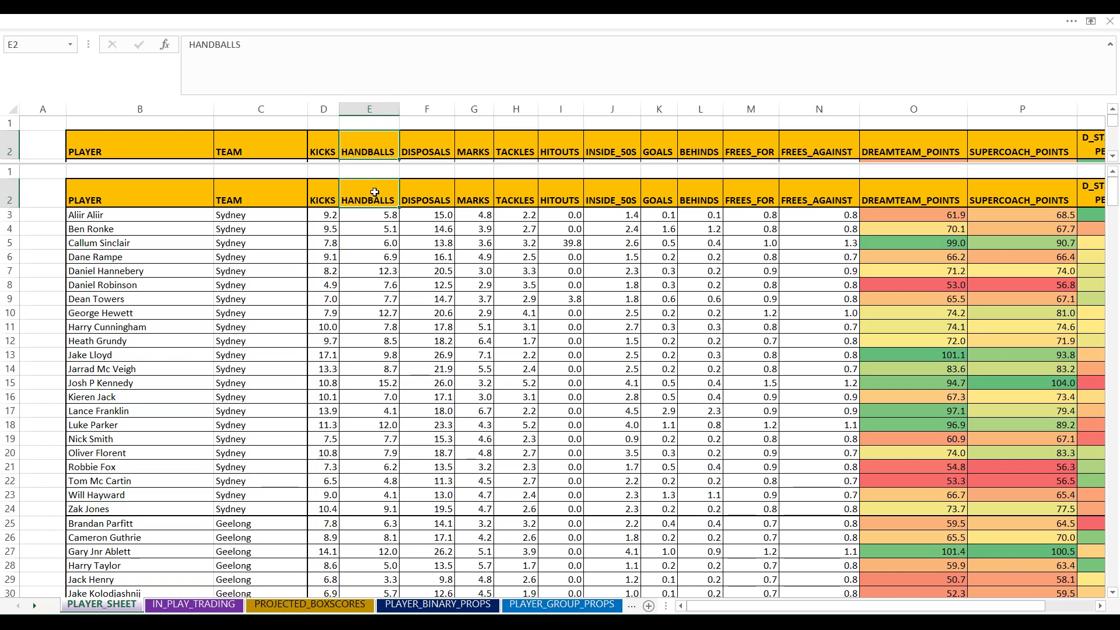
left_click(484, 202)
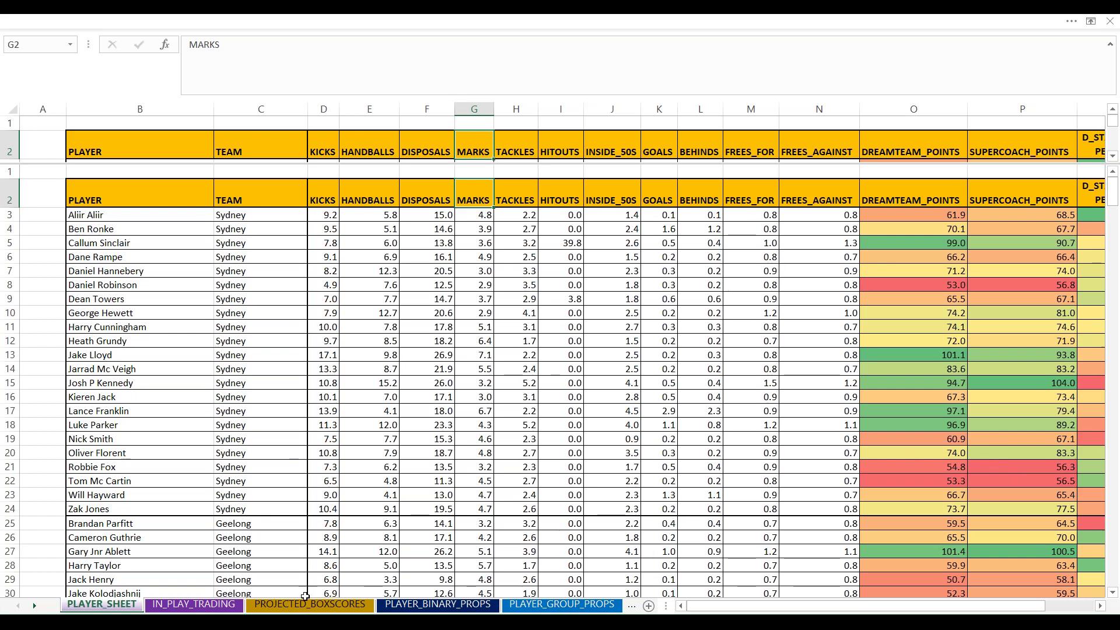
Return to the IN_PLAY_TRADING worksheet and view the home and away goal momentum tables.
left_click(194, 607)
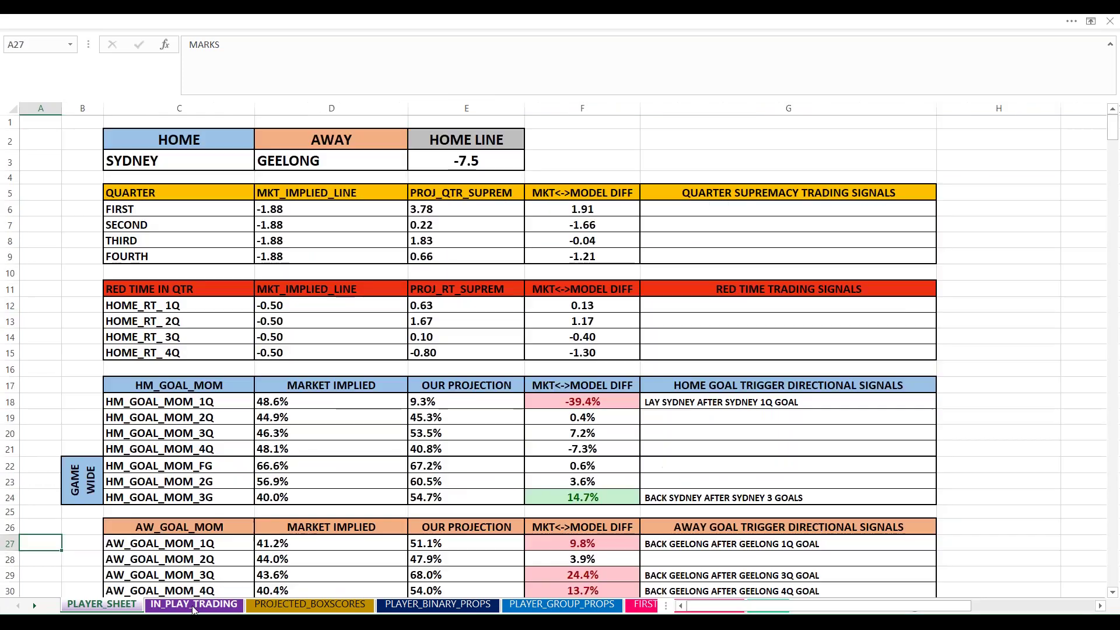
scroll(208, 441, "down", 2)
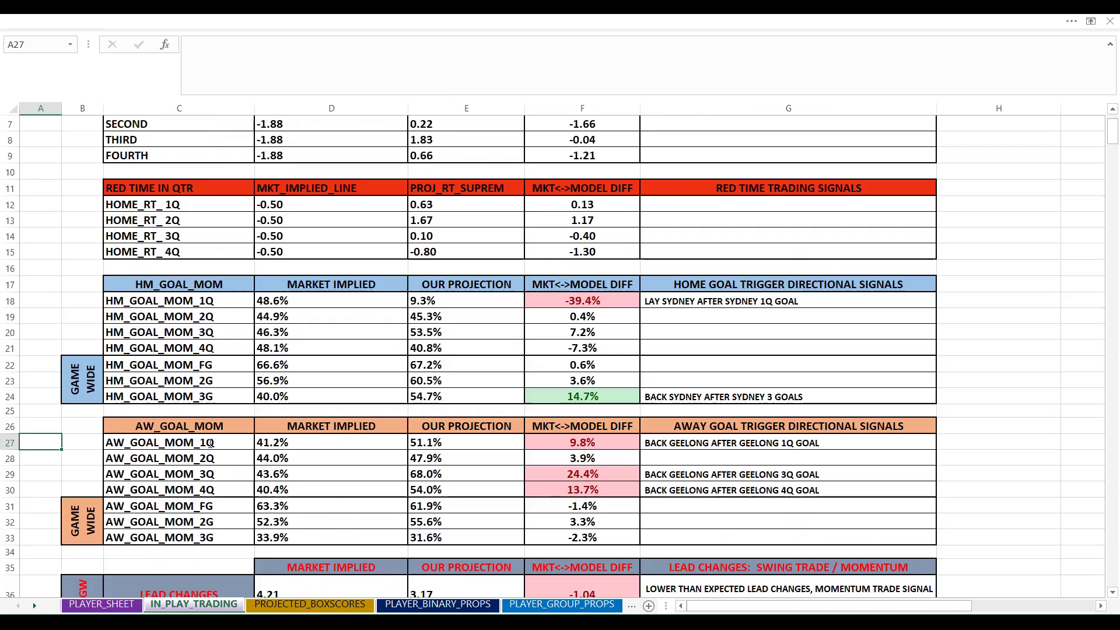
Review the IN_PLAY_TRADING worksheet from the quarter supremacy table through the trading plan to the post-game review section.
scroll(208, 442, "up", 2)
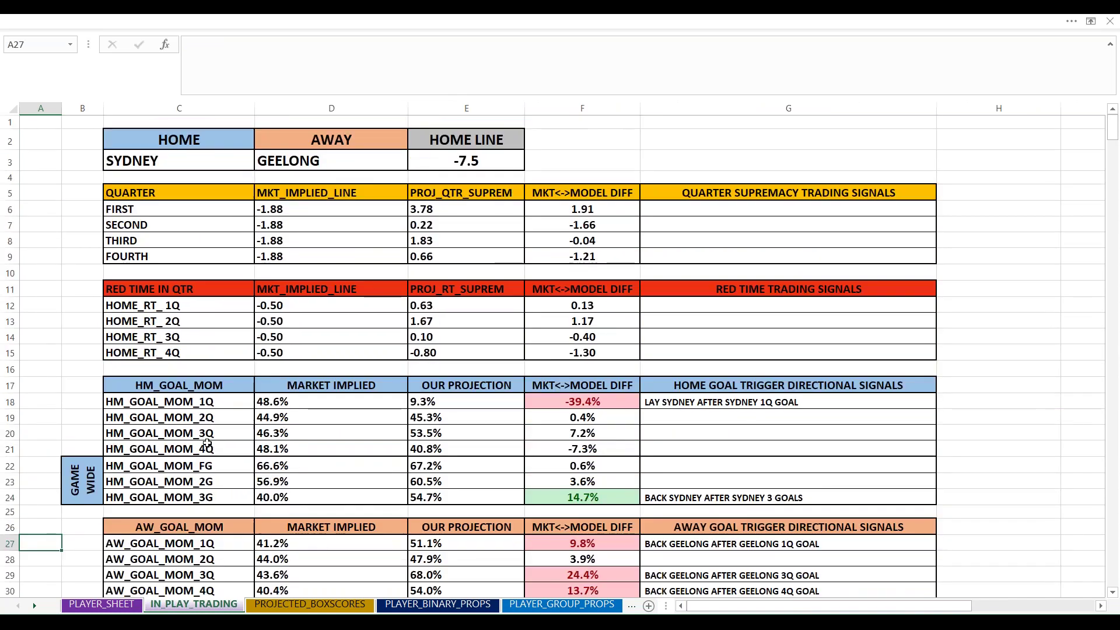
scroll(208, 443, "down", 6)
scroll(208, 445, "up", 5)
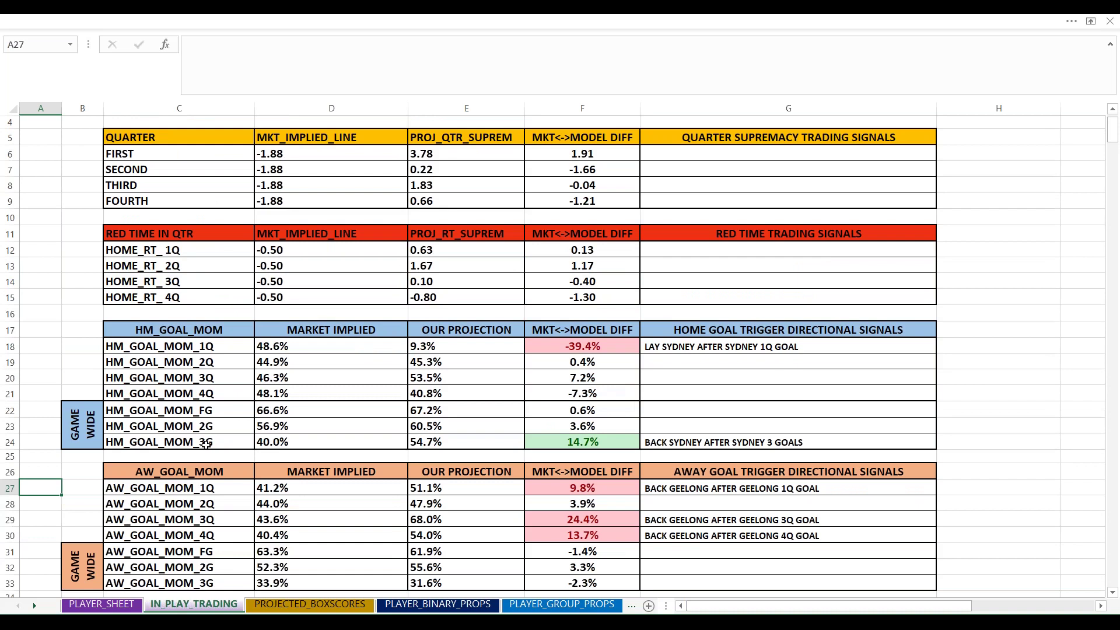
scroll(205, 444, "up", 2)
scroll(240, 423, "down", 10)
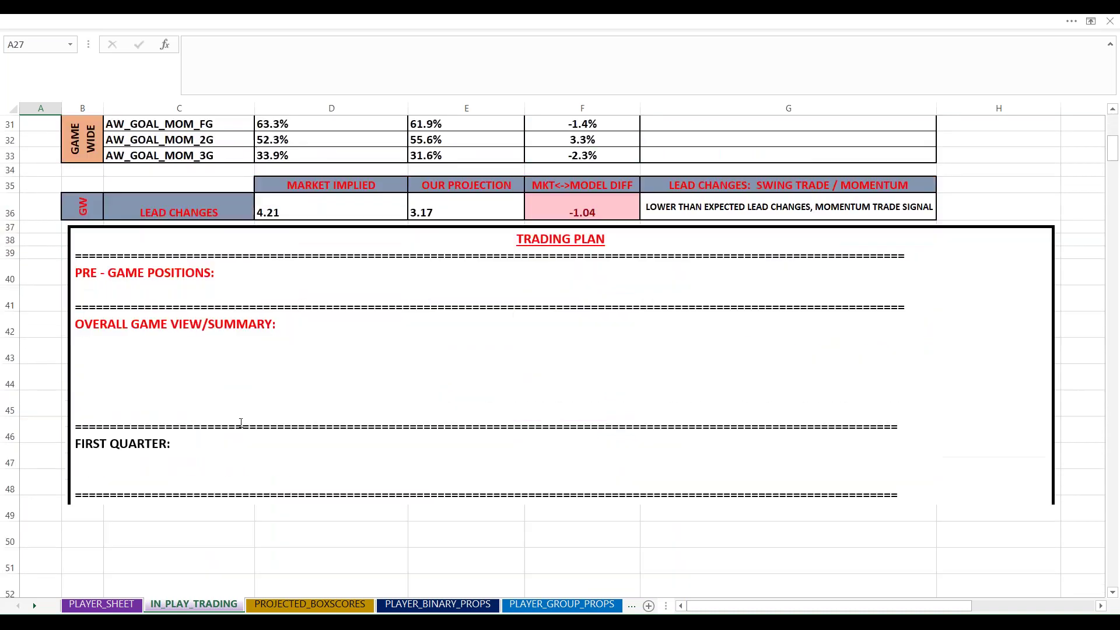
scroll(240, 423, "down", 6)
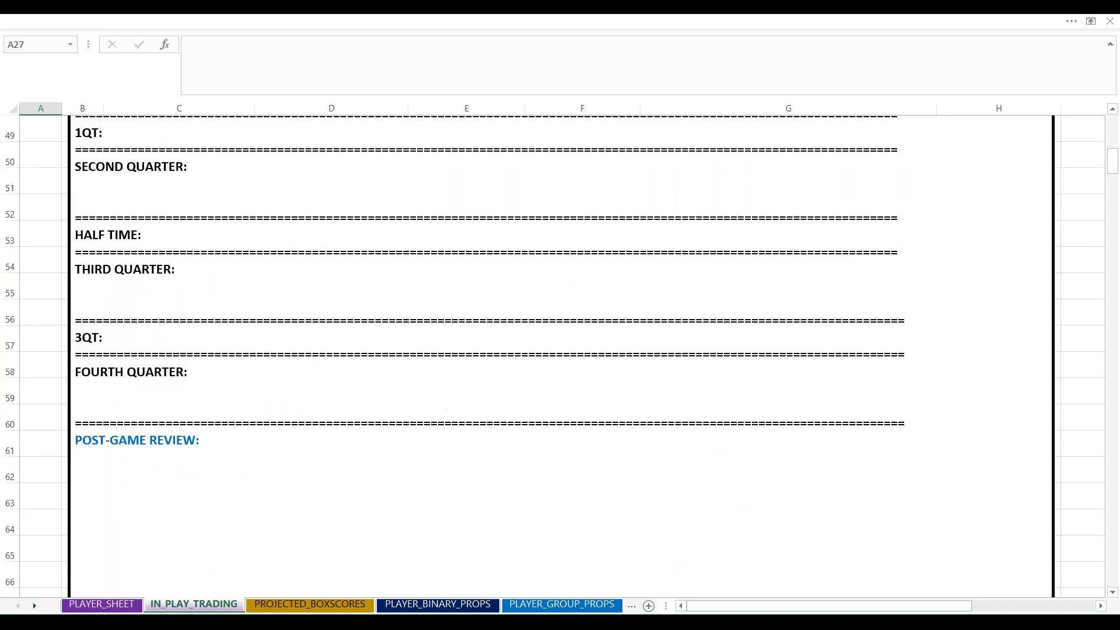
scroll(366, 346, "up", 16)
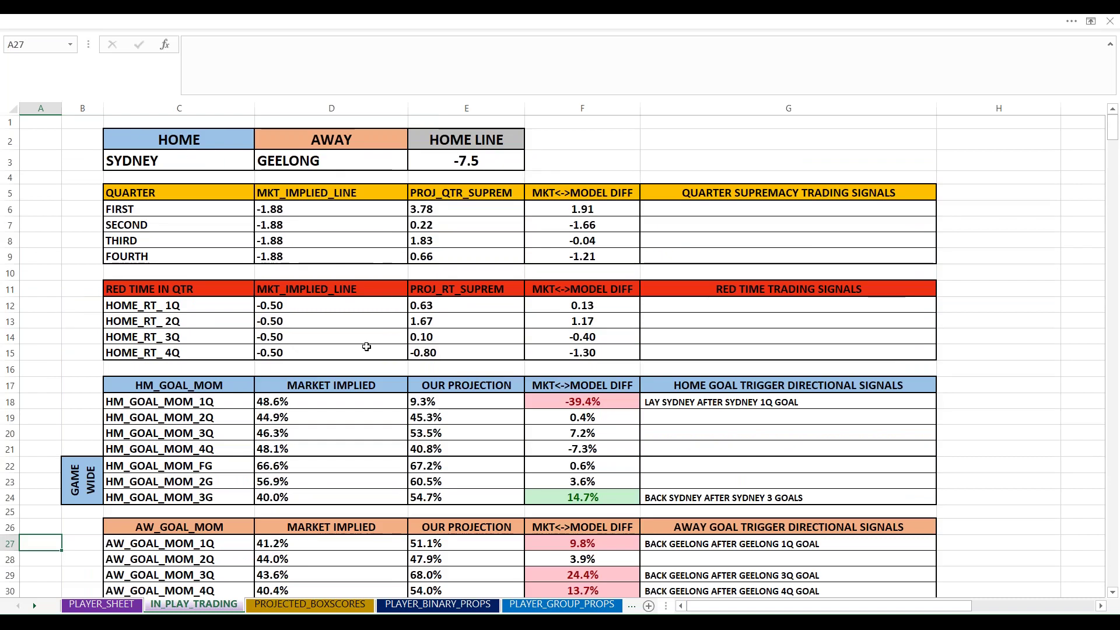
Select the home third-quarter goal momentum projection, look over the trading plan template, and select the HM_GOAL_MOM_3Q label.
scroll(396, 362, "down", 2)
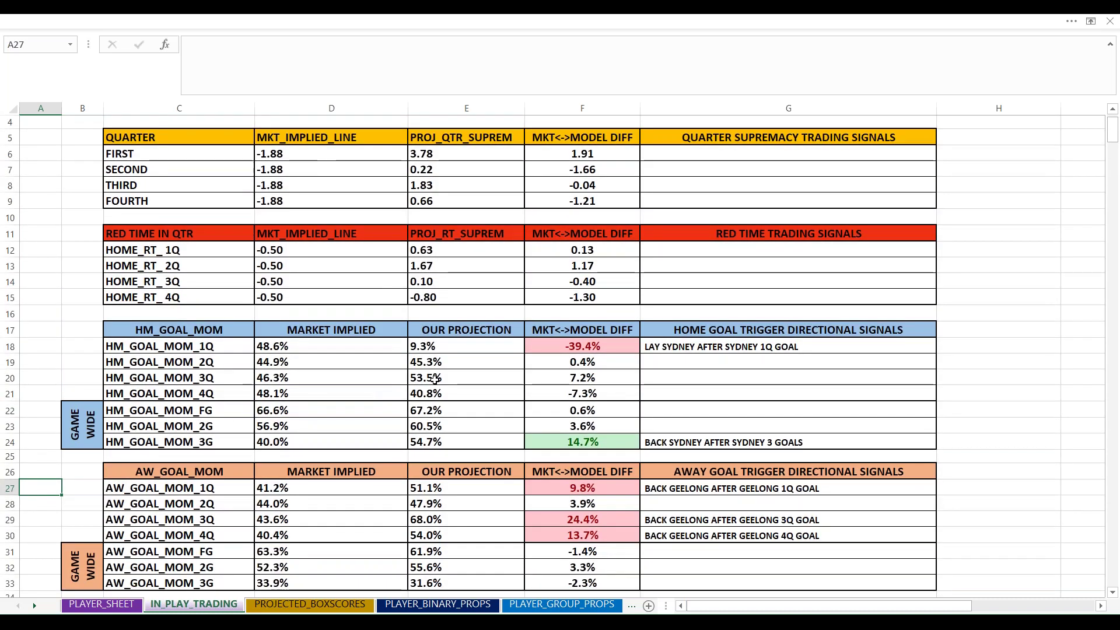
left_click(435, 379)
scroll(529, 285, "down", 10)
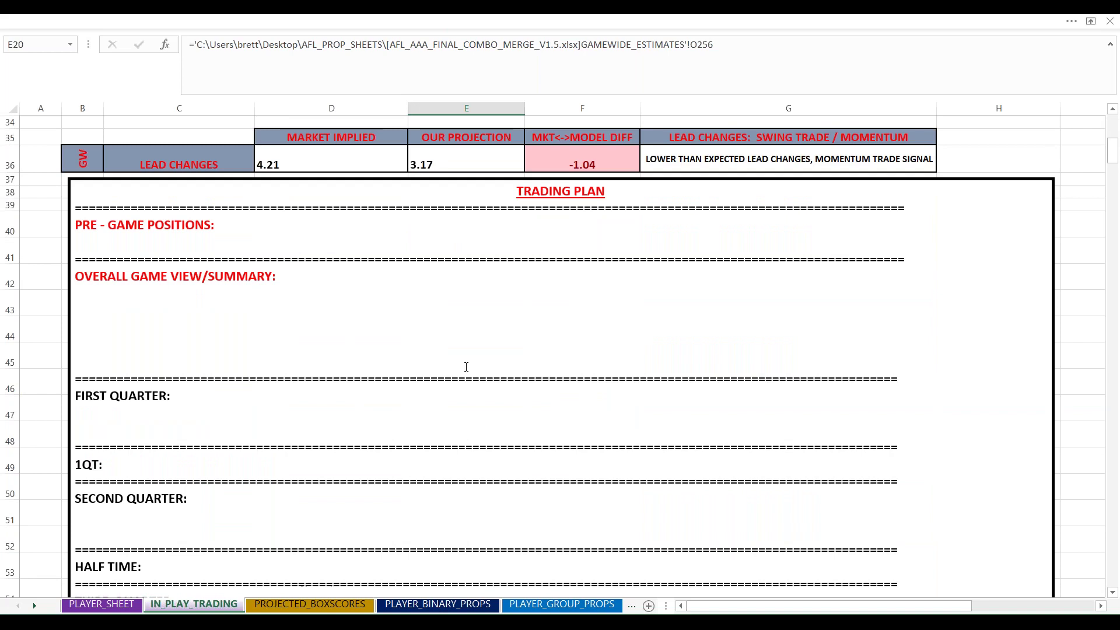
scroll(456, 371, "down", 5)
scroll(409, 263, "up", 4)
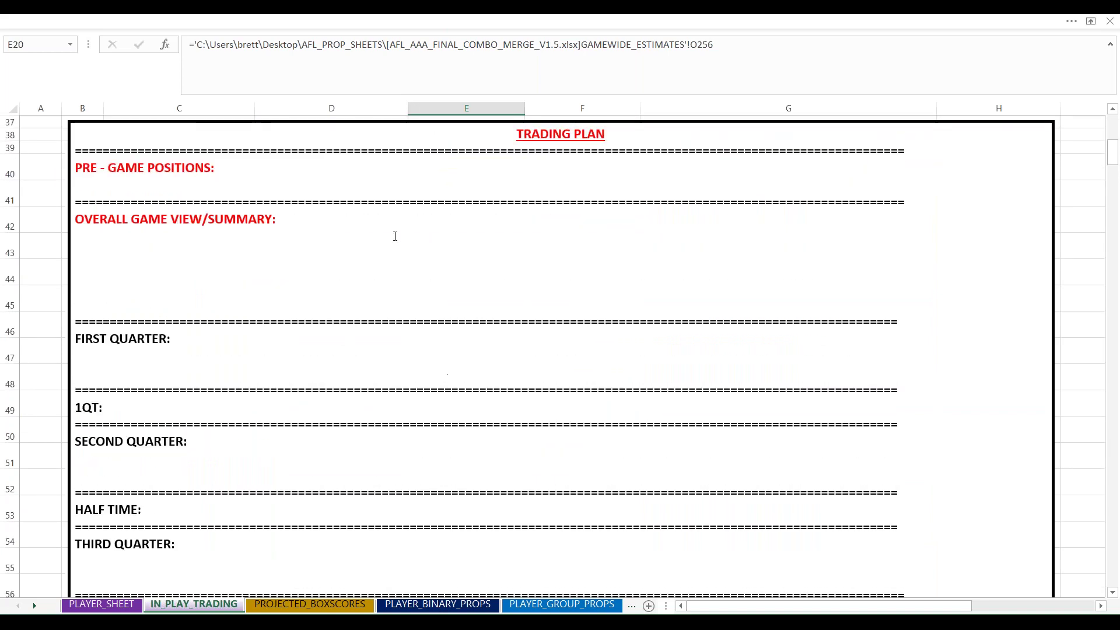
scroll(445, 295, "up", 7)
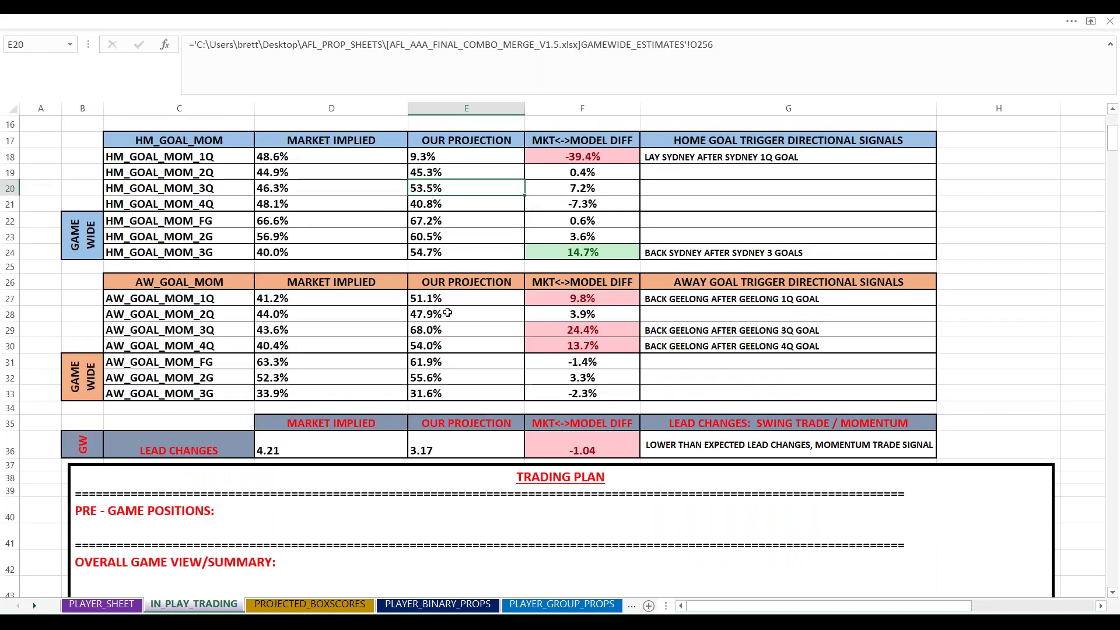
scroll(447, 313, "up", 5)
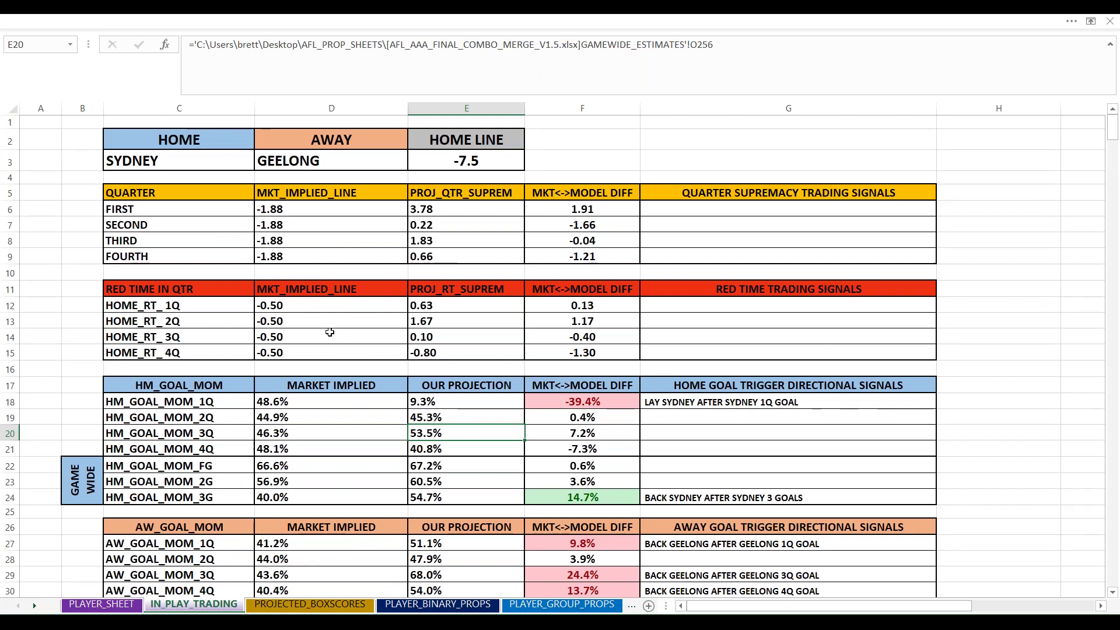
scroll(404, 269, "down", 1)
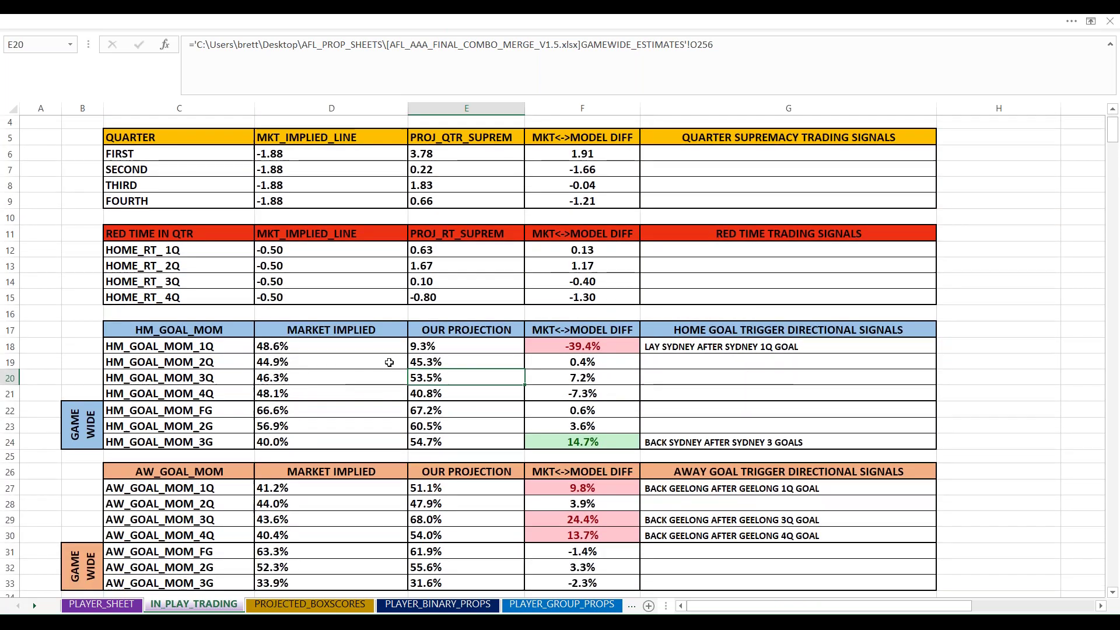
left_click(231, 379)
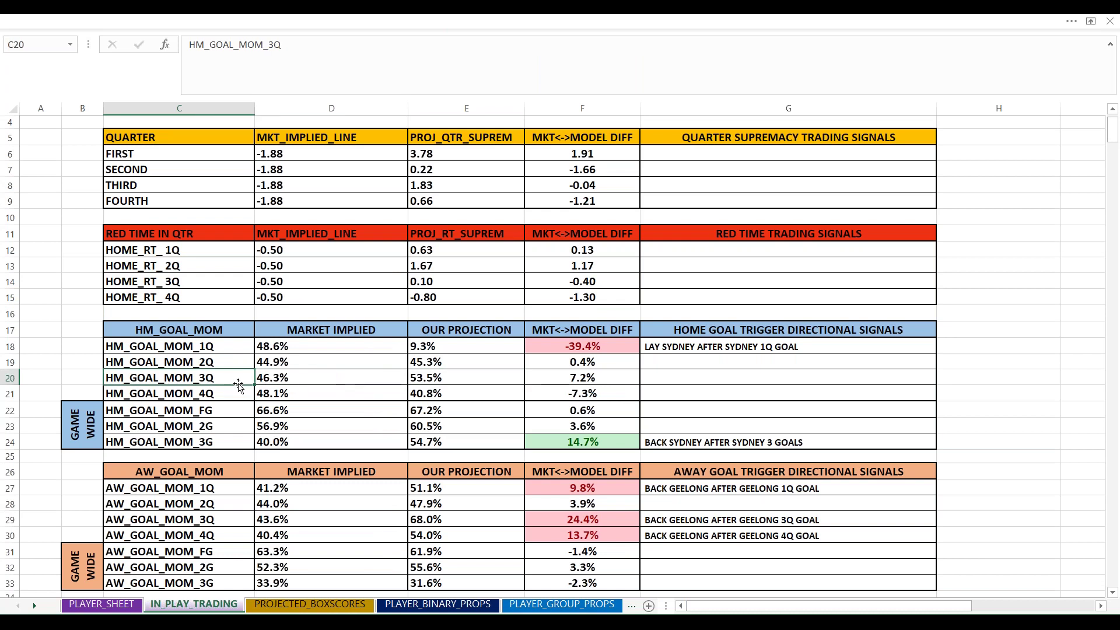
Select the LEAD CHANGES label in row 36 and step across the row to its market-to-model difference.
scroll(363, 418, "down", 1)
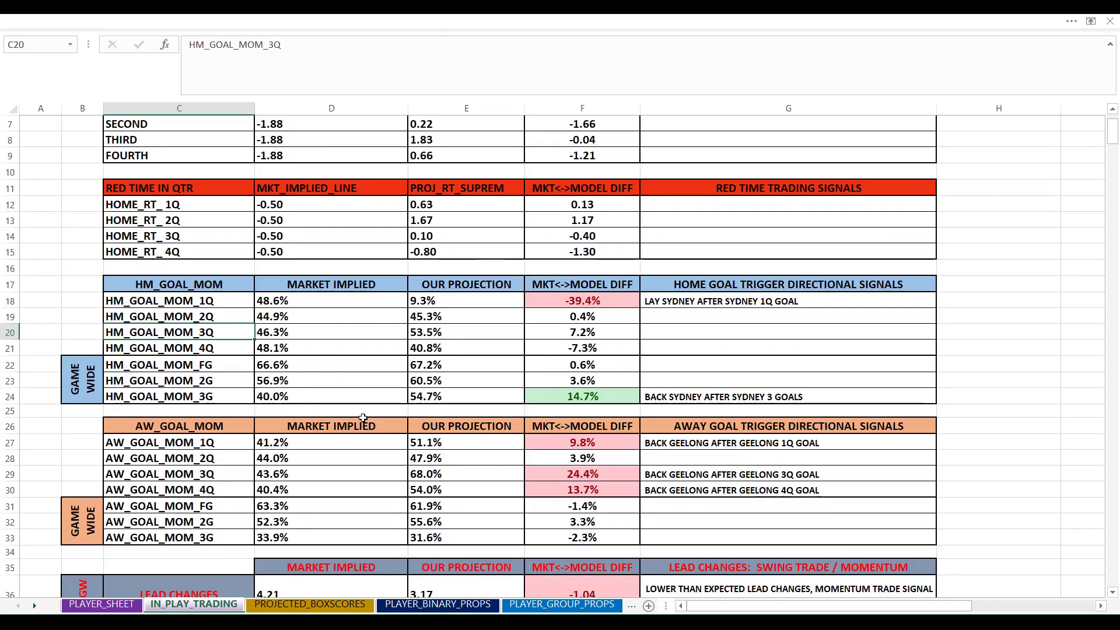
scroll(363, 417, "down", 2)
left_click(167, 498)
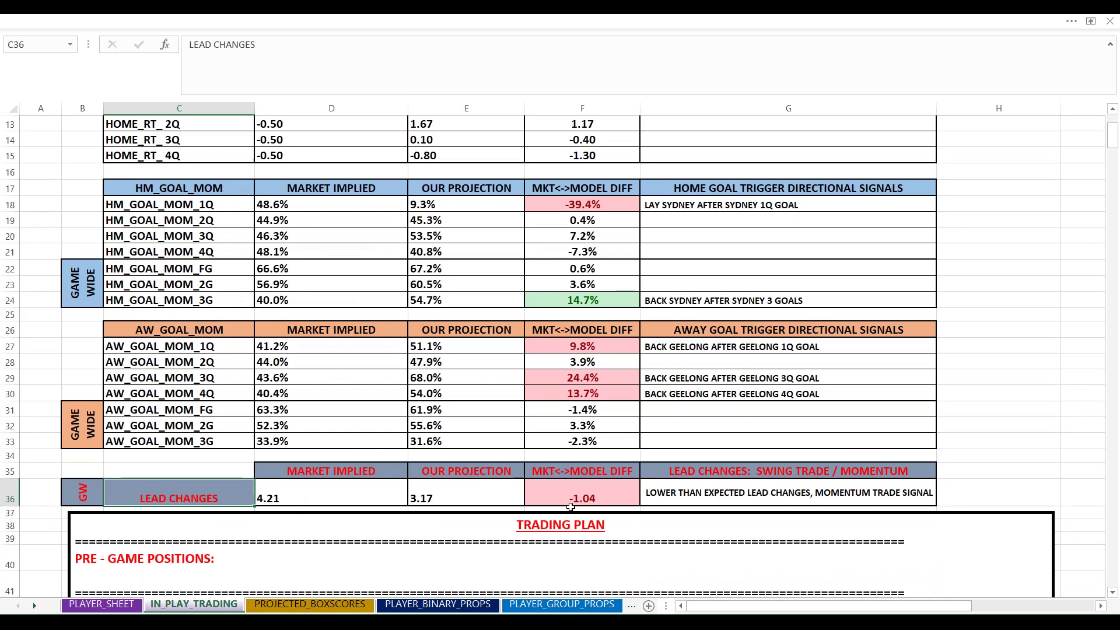
key("Right")
key("Right")
key("Right")
Inspect the market implied, projected and difference cells of the lead changes row, along with the MARKET IMPLIED heading.
left_click(332, 493)
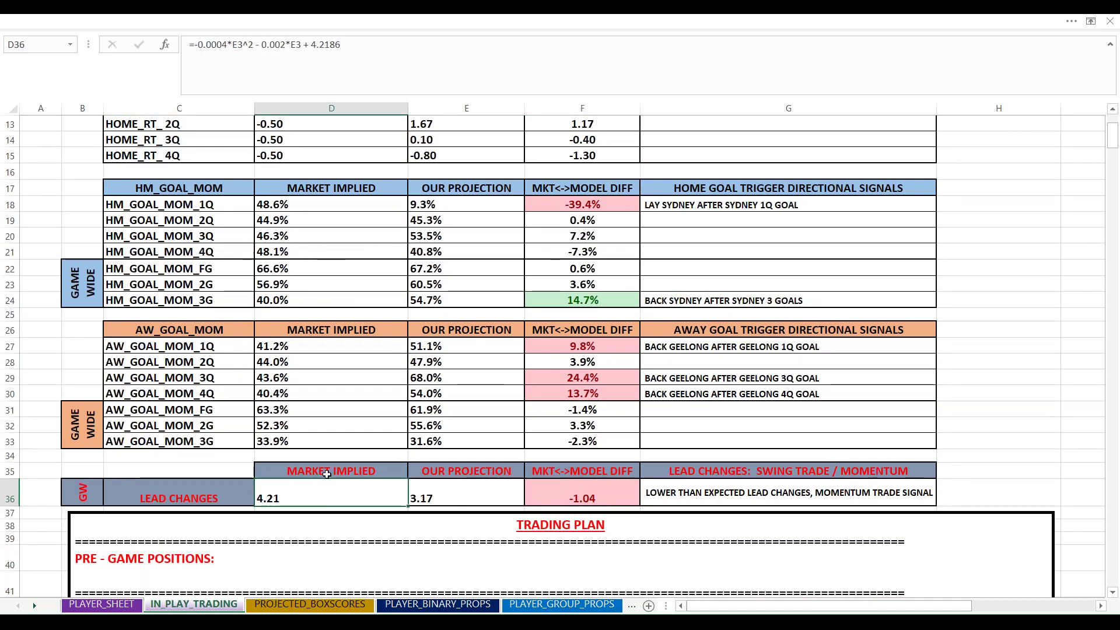
left_click(327, 474)
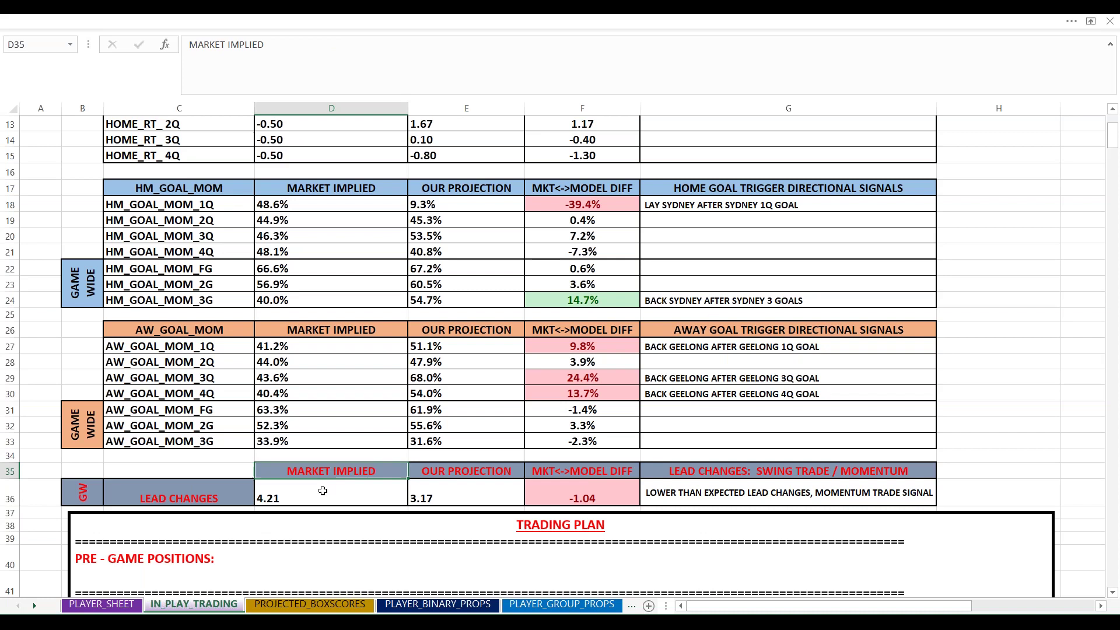
left_click(325, 489)
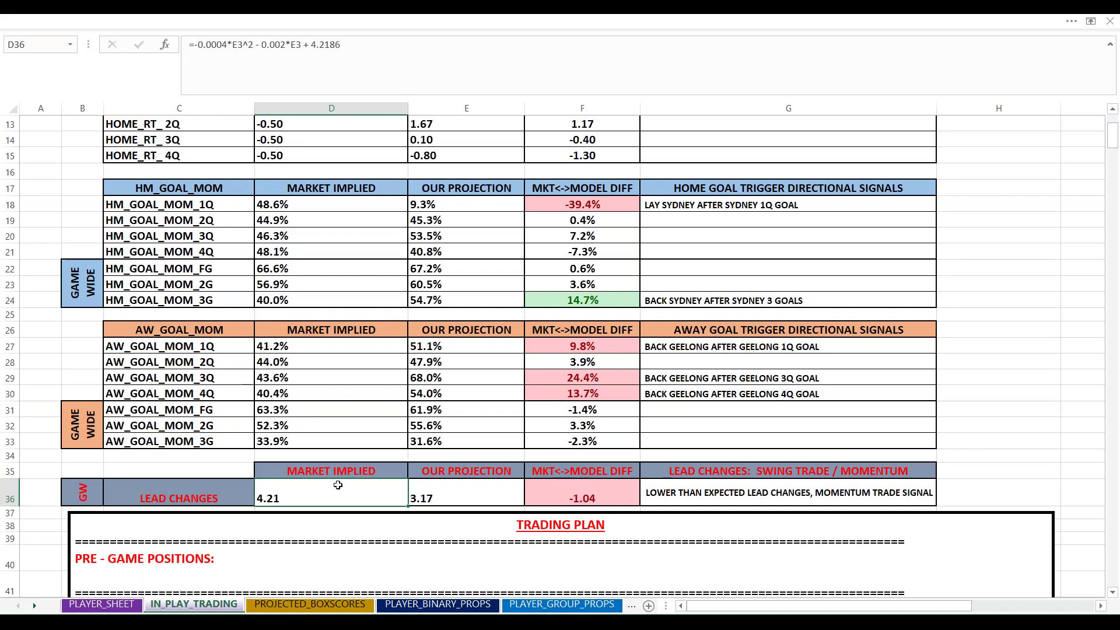
left_click(455, 495)
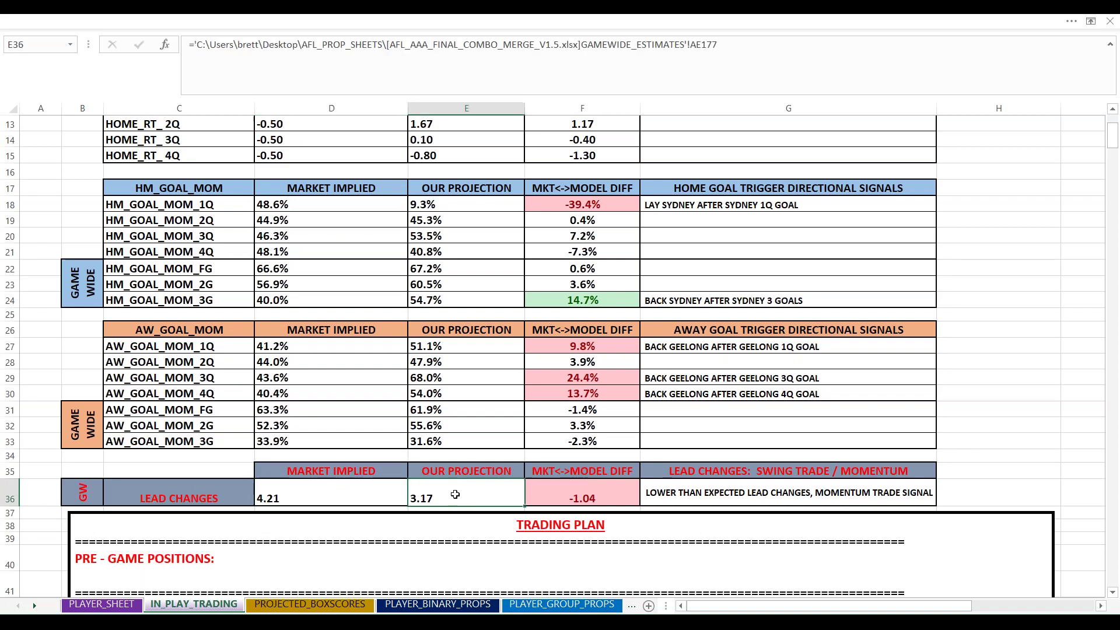
left_click(581, 501)
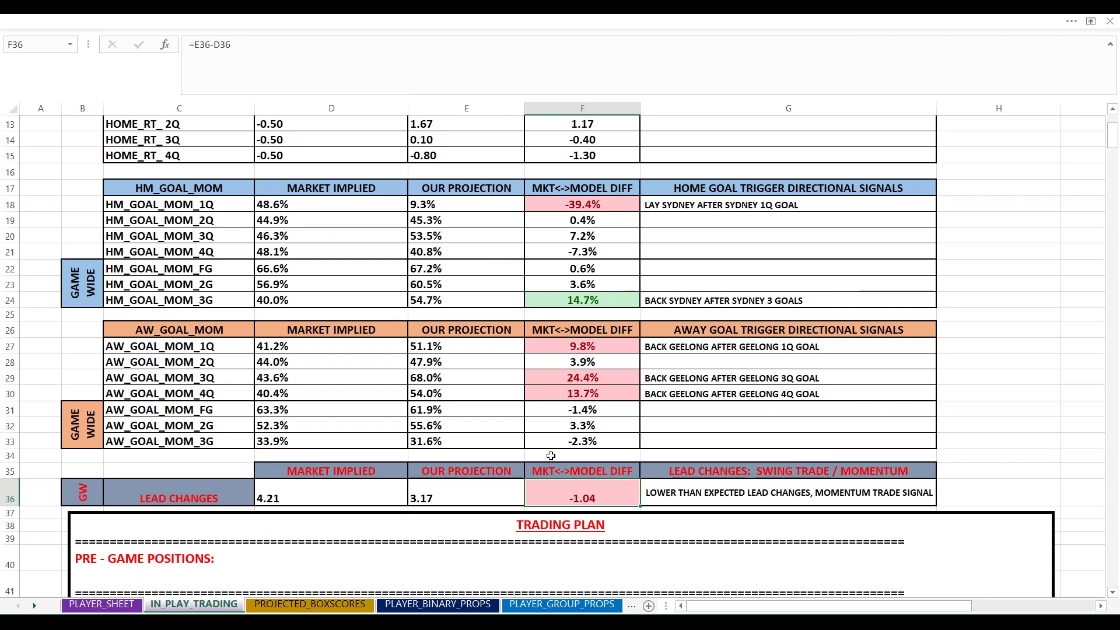
Examine the supremacy, red time, goal momentum and lead changes signals again, along with the quarter-by-quarter trading plan.
scroll(550, 456, "up", 3)
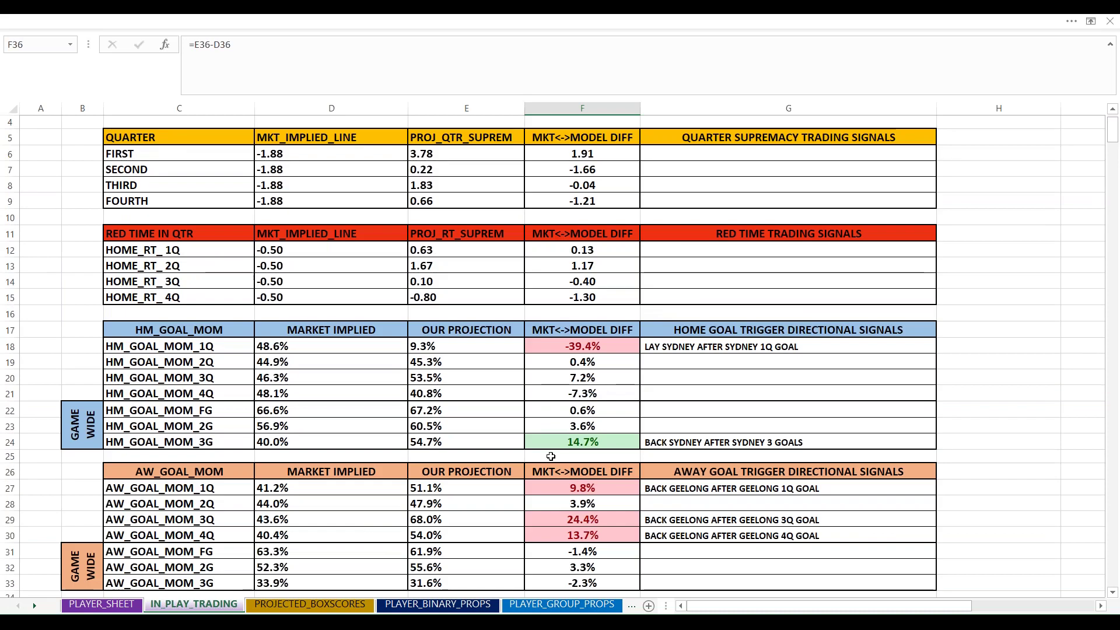
scroll(551, 456, "down", 4)
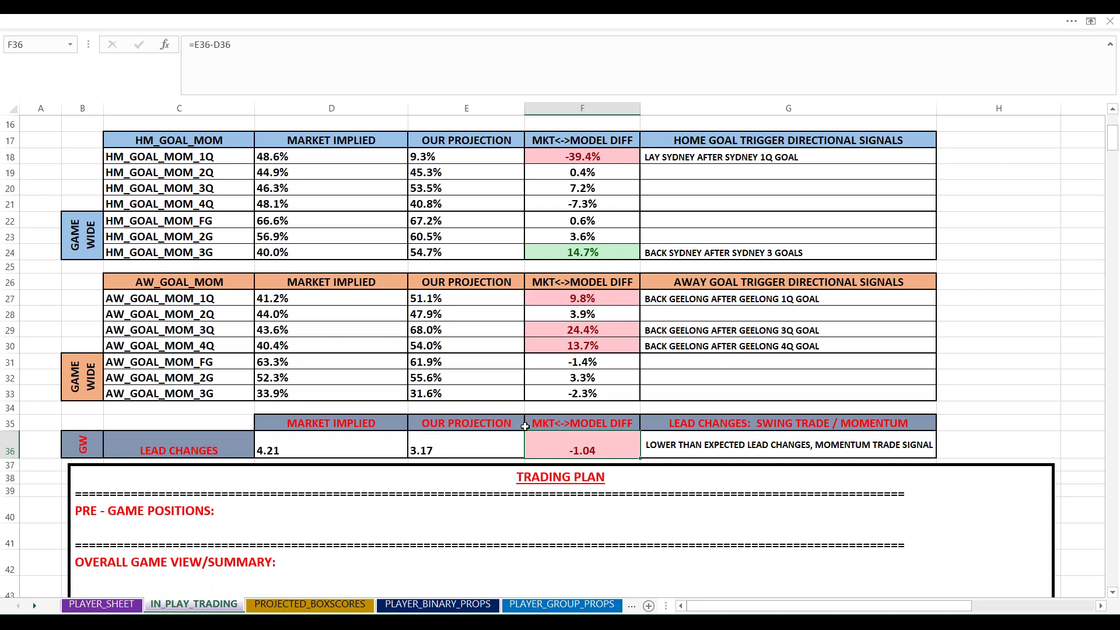
scroll(522, 429, "up", 2)
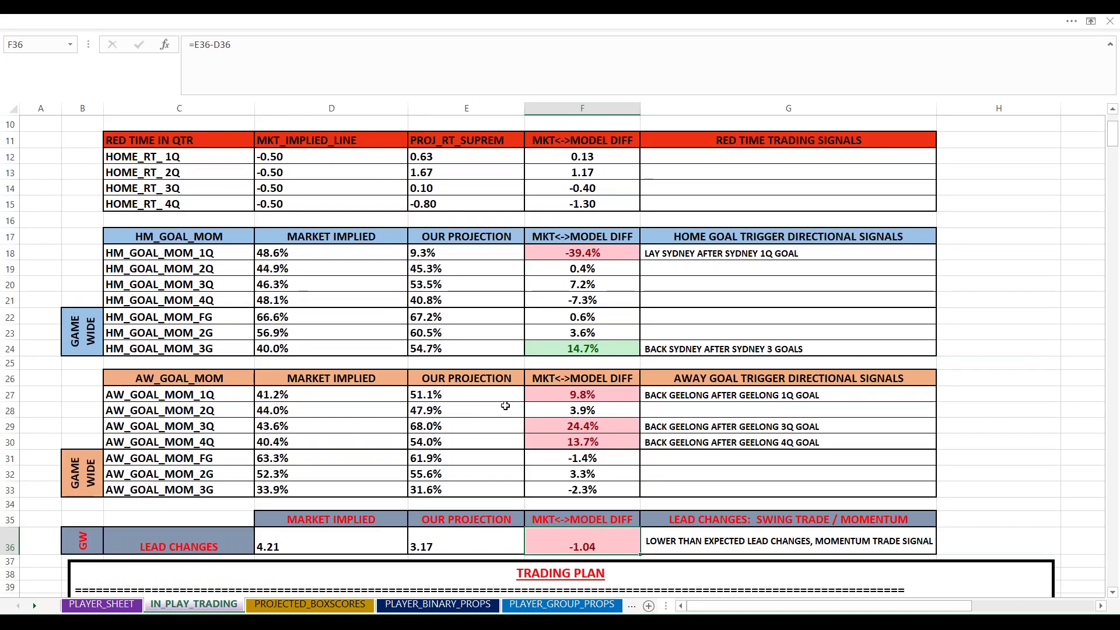
scroll(493, 411, "up", 3)
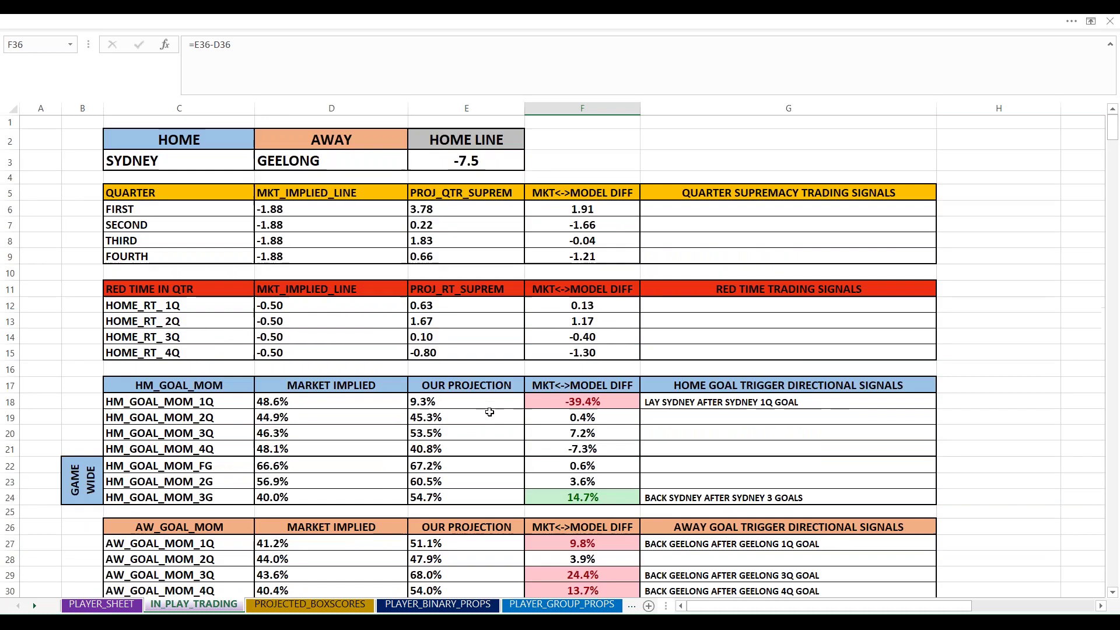
scroll(489, 416, "down", 13)
scroll(490, 403, "up", 13)
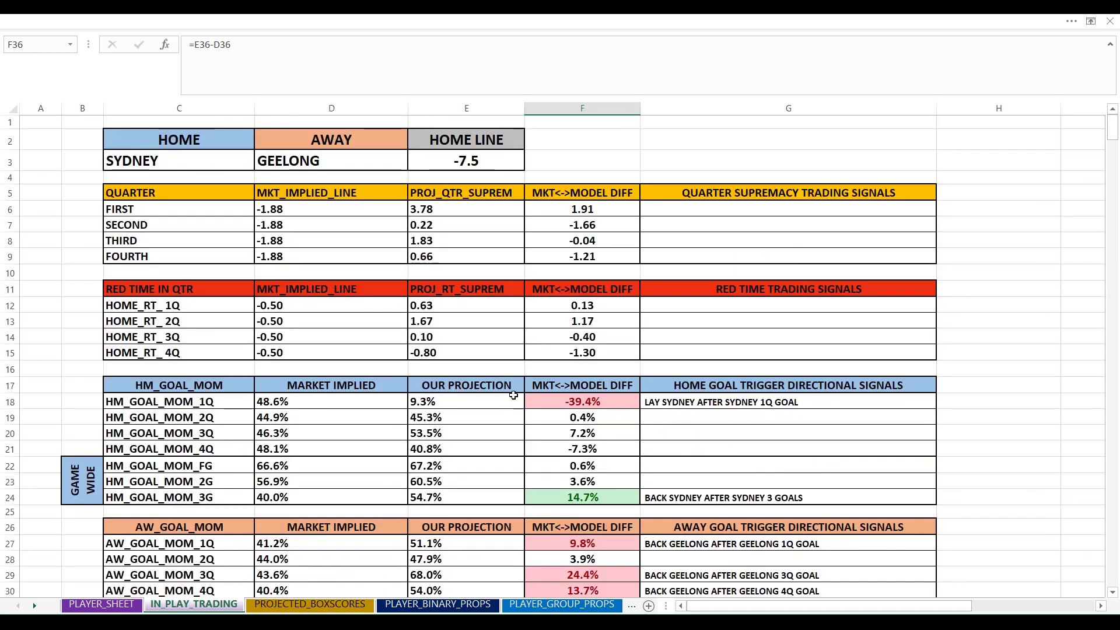
scroll(502, 392, "down", 20)
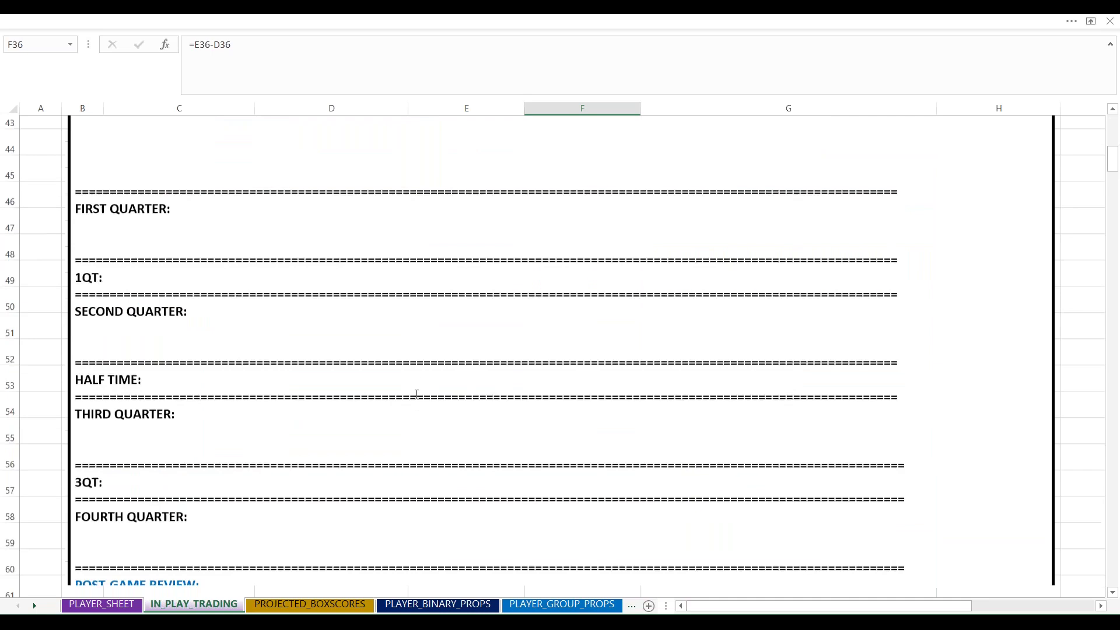
scroll(412, 396, "down", 8)
Switch to the PROJECTED_BOXSCORES worksheet and select the HANDBALLS and MARKS statistics in Sydney's box score against Geelong.
key("ctrl+Page_Down")
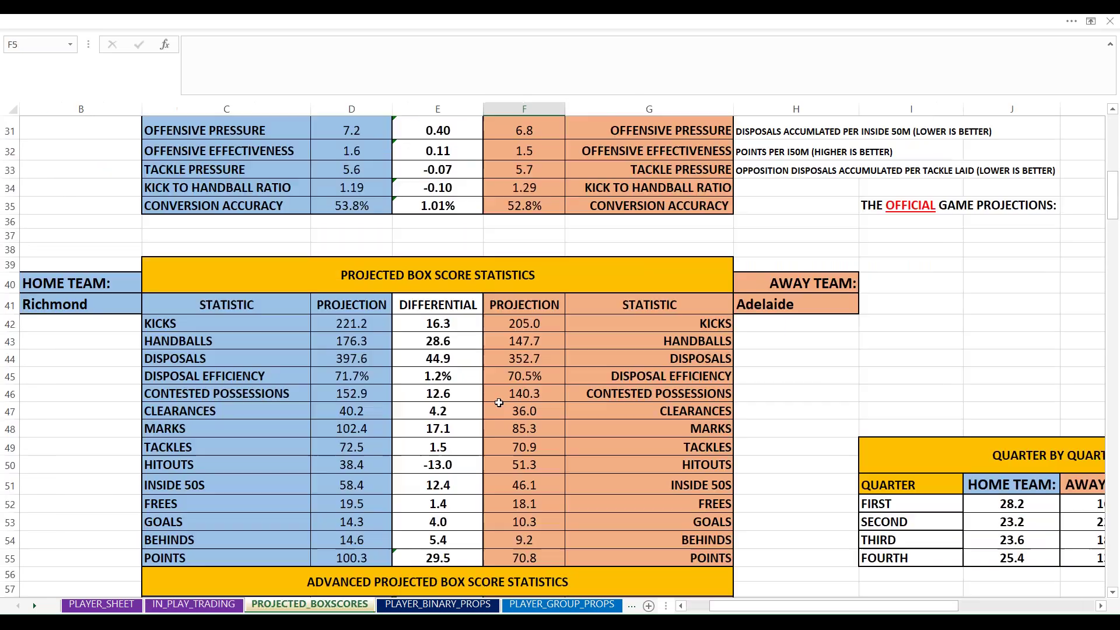
scroll(499, 402, "up", 8)
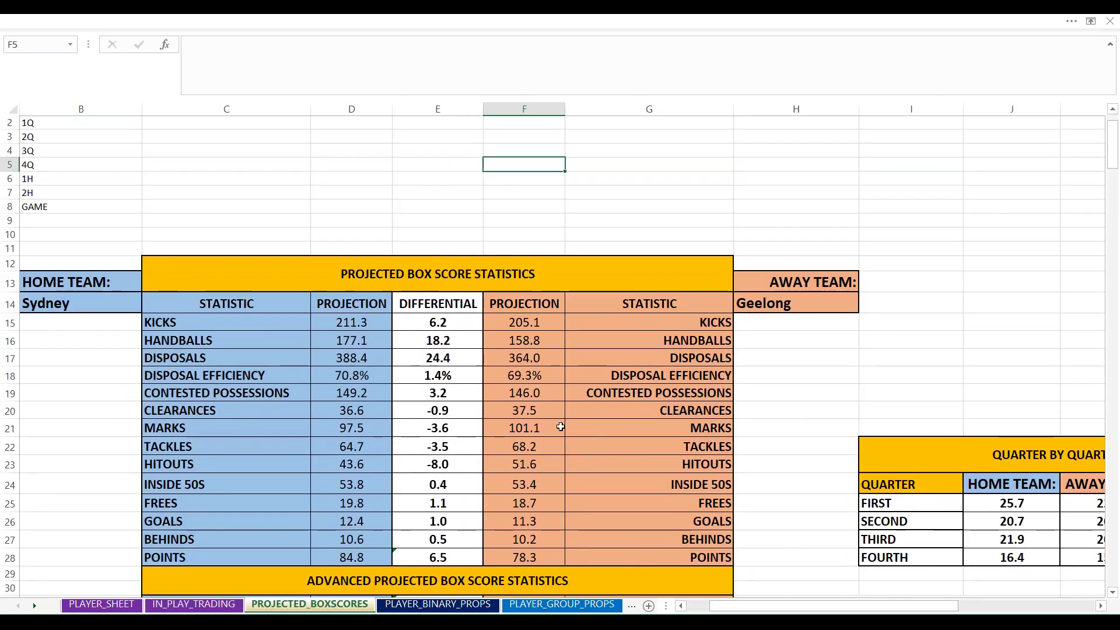
scroll(824, 611, "right", 3)
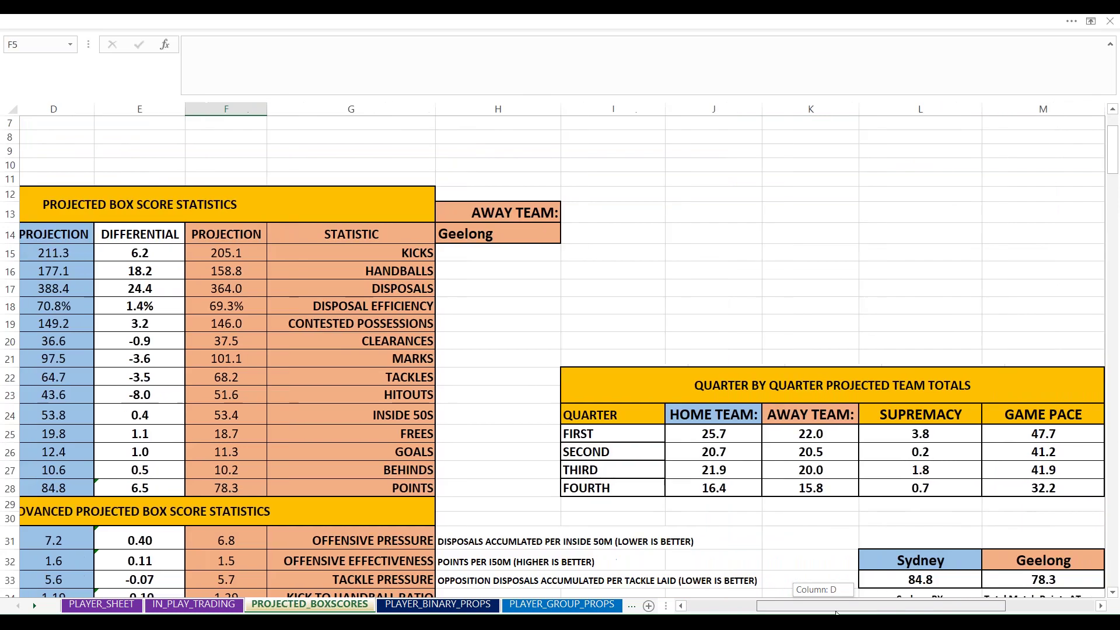
scroll(824, 611, "left", 4)
left_click(277, 270)
left_click(301, 357)
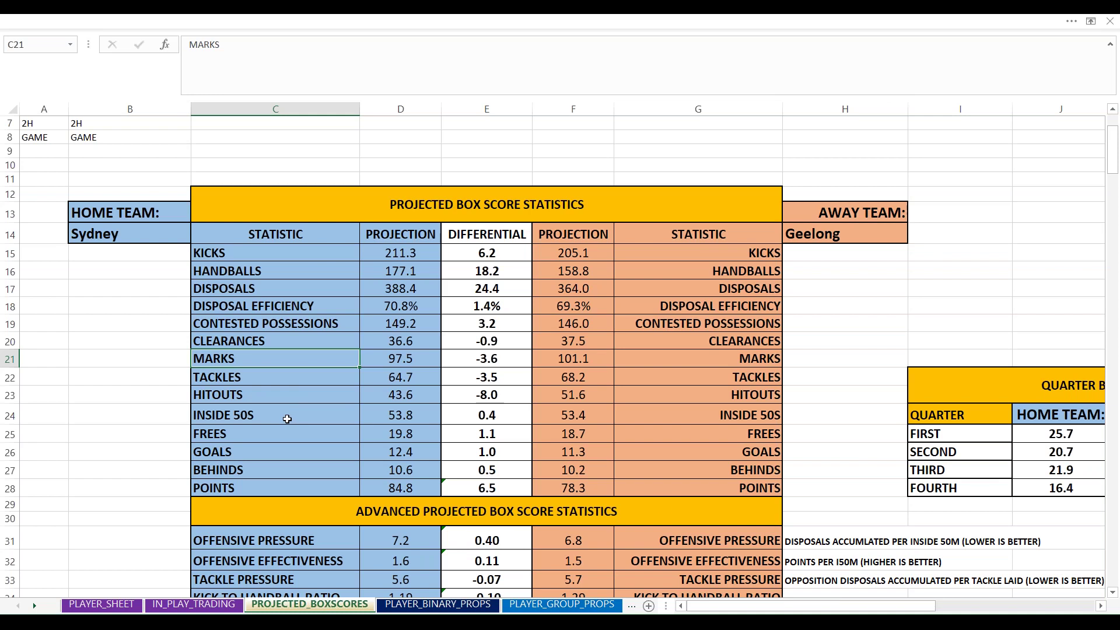
Select the home team's projected totals for the first three quarters, followed by its fourth-quarter total.
left_click_drag(840, 607, 951, 610)
left_click_drag(545, 433, 571, 474)
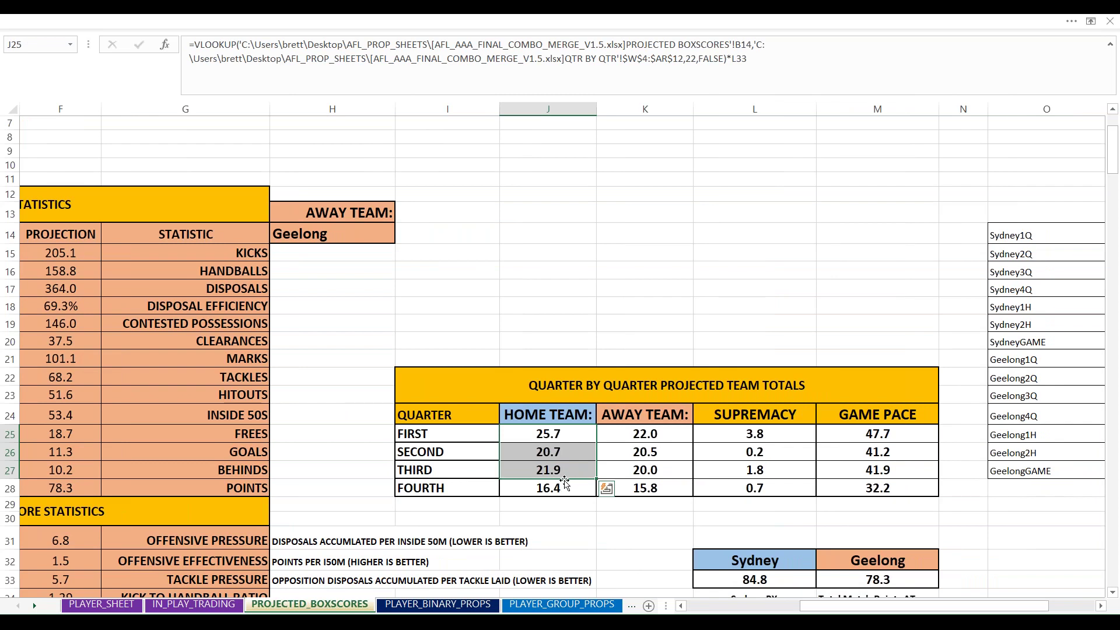
left_click(559, 487)
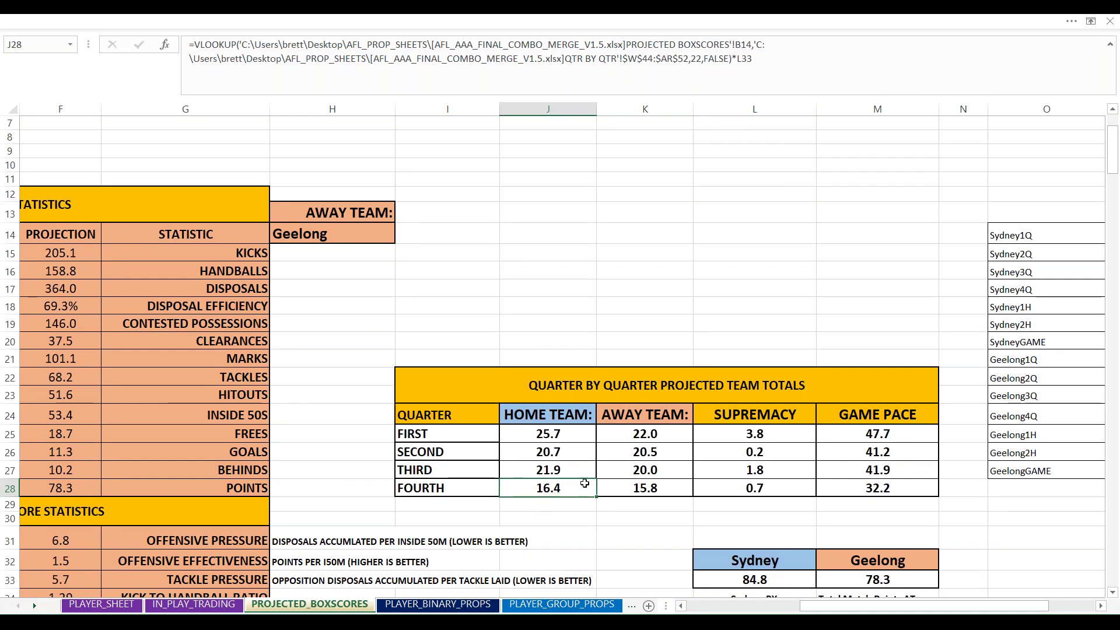
Inspect the first-quarter supremacy and game pace cells, and view the official game projections for Sydney and Geelong.
left_click(740, 438)
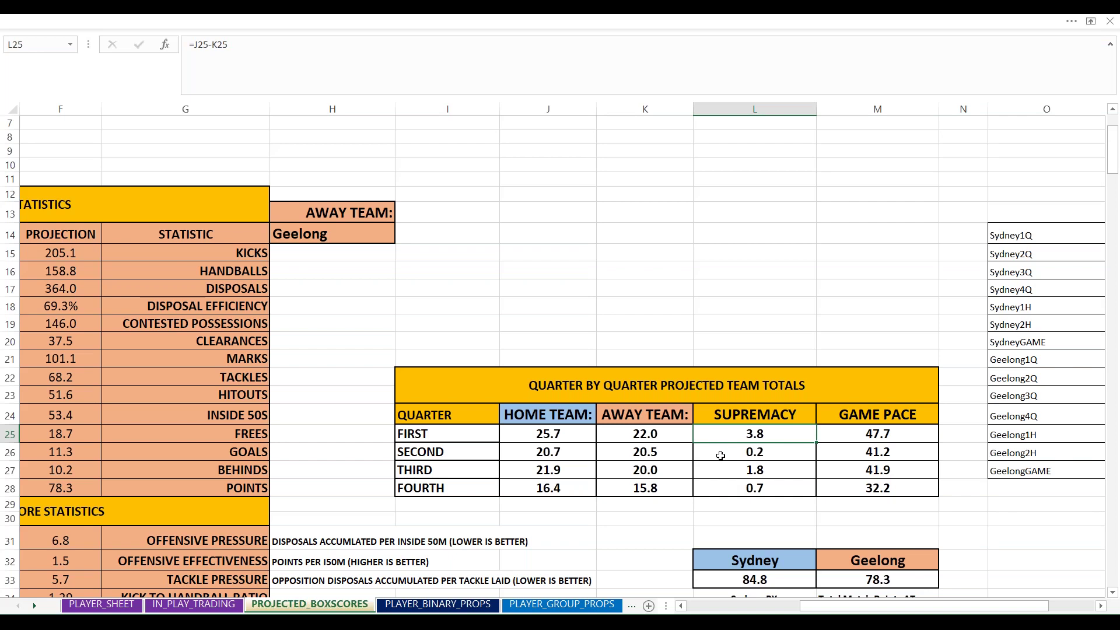
left_click(851, 437)
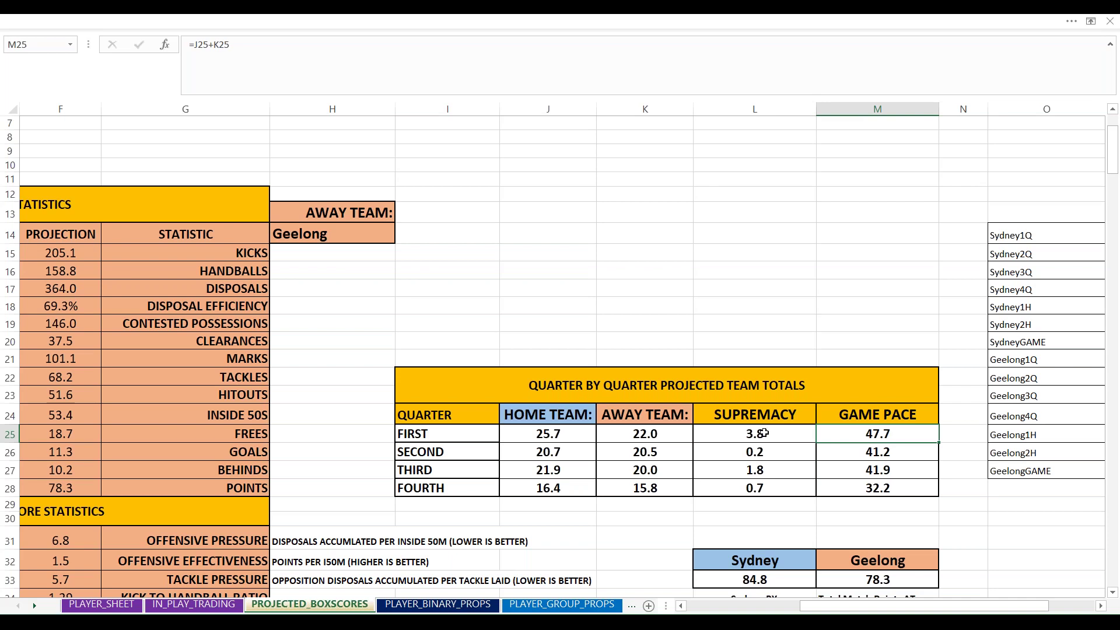
scroll(560, 436, "down", 2)
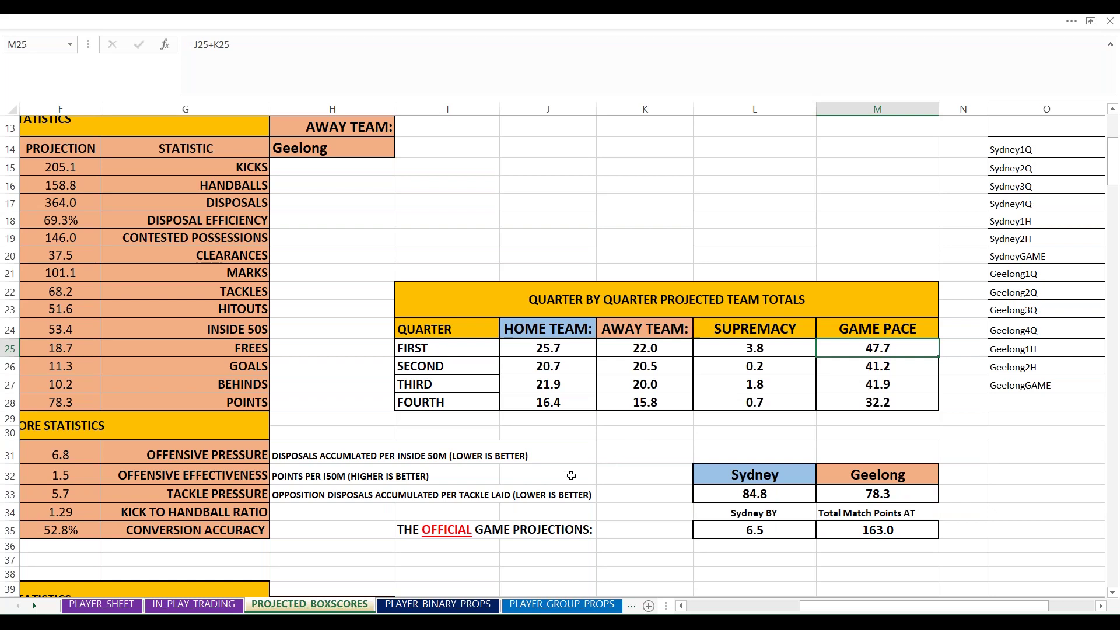
left_click_drag(849, 611, 836, 610)
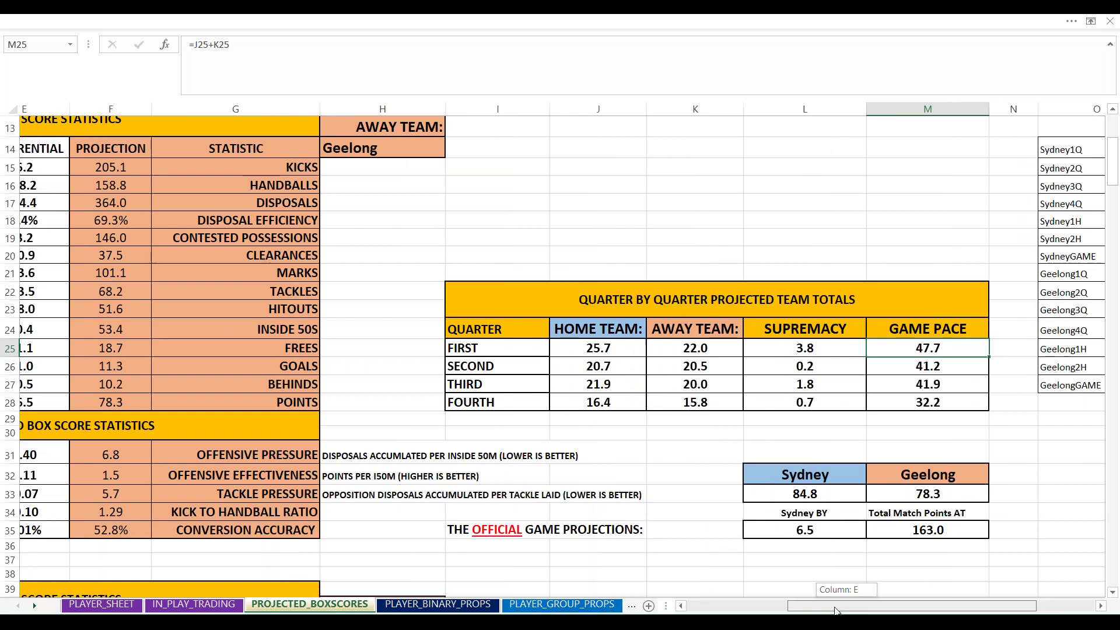
Examine Richmond's projected box score against Adelaide, including the quarter-by-quarter team totals and official game projections.
left_click_drag(836, 610, 826, 610)
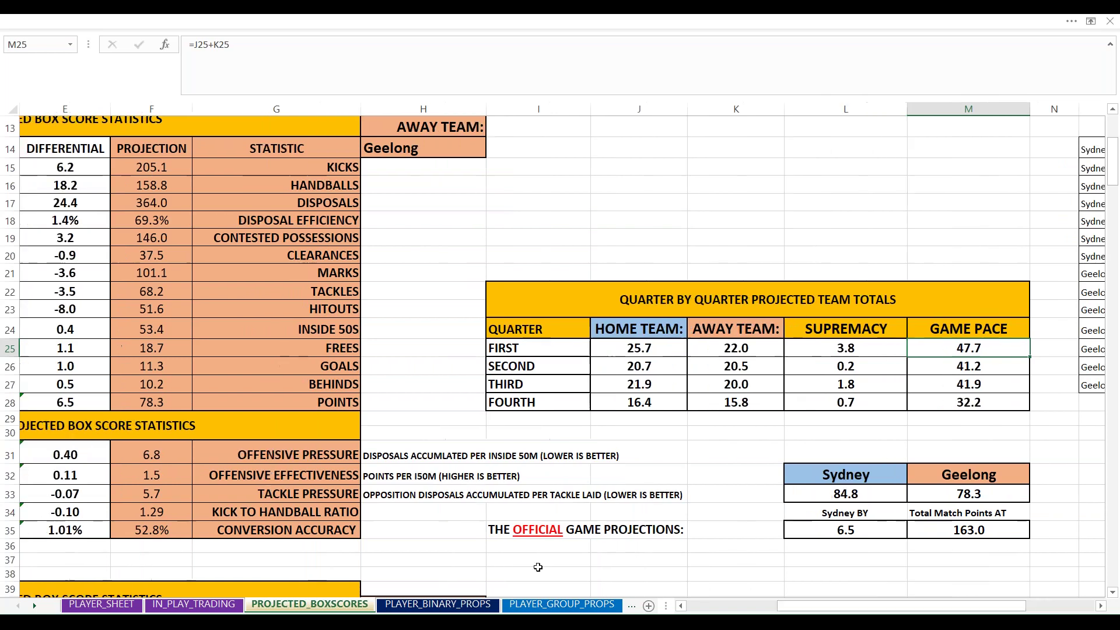
left_click(439, 542)
scroll(884, 609, "down", 9)
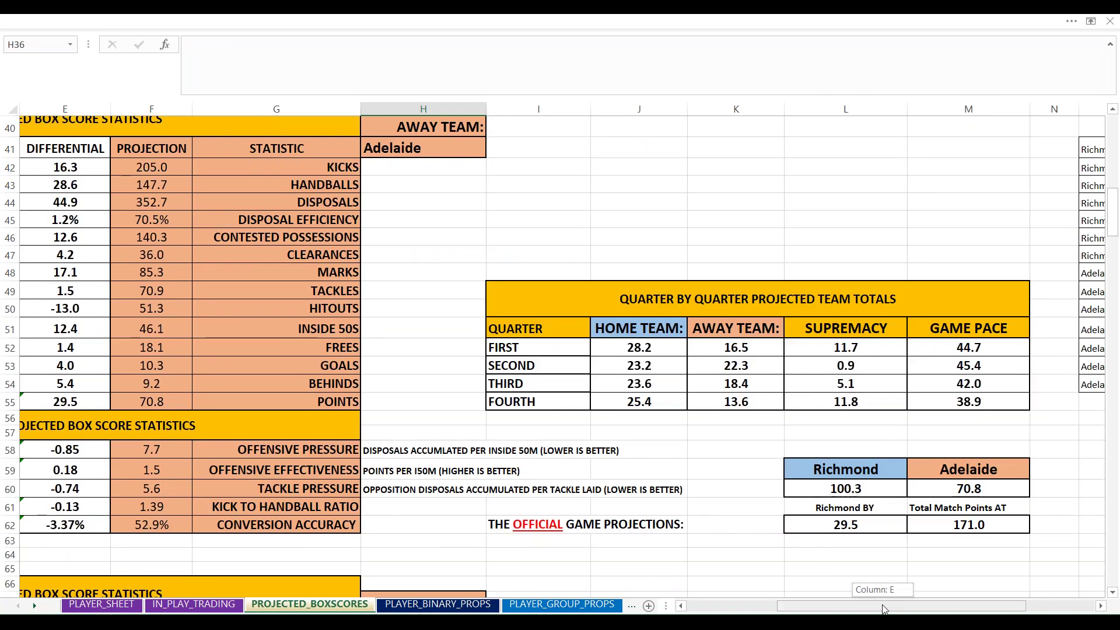
left_click_drag(884, 609, 873, 609)
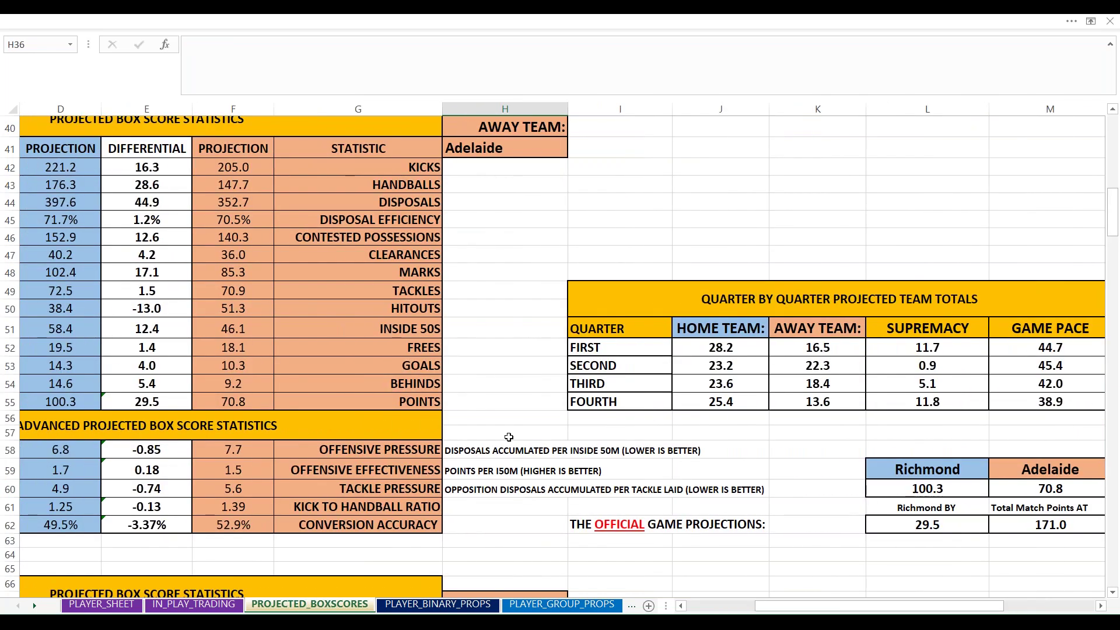
scroll(508, 438, "up", 4)
scroll(508, 438, "down", 4)
left_click(520, 352)
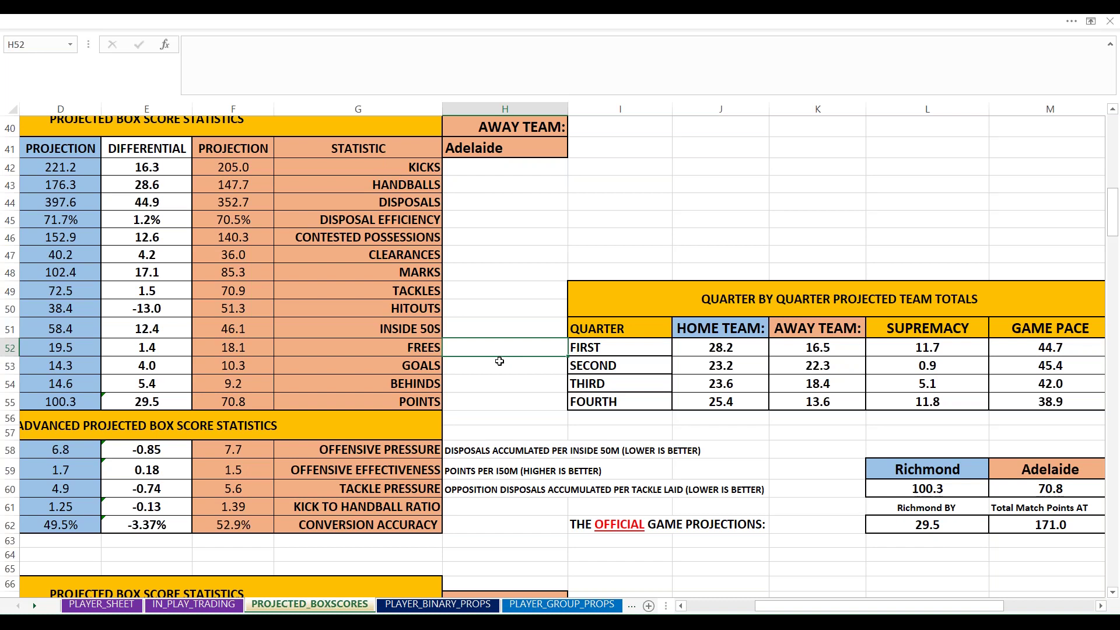
left_click(505, 384)
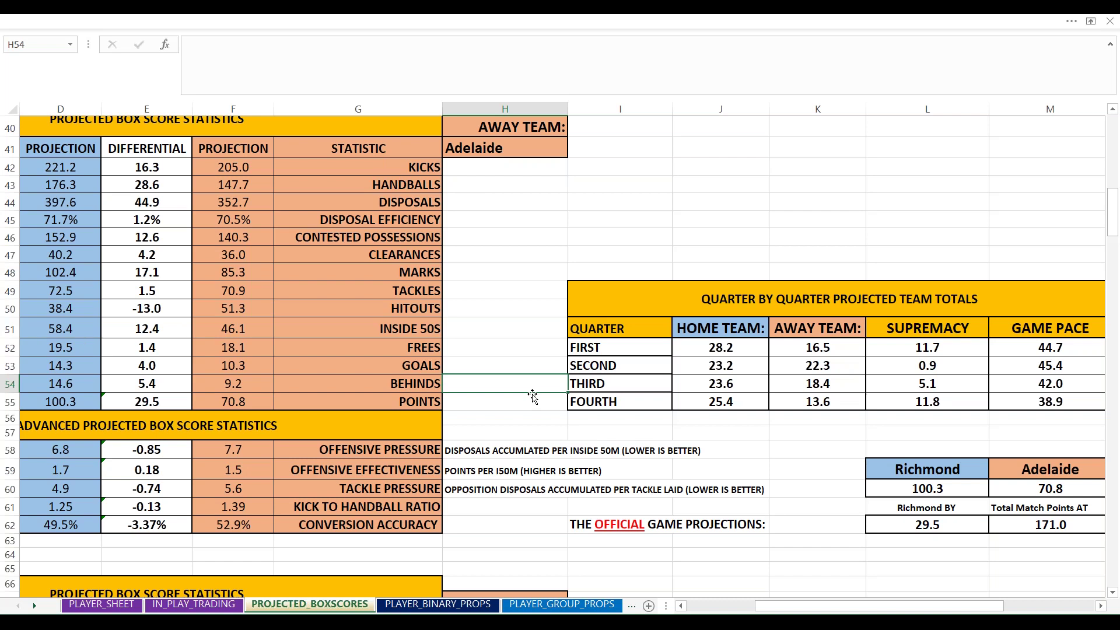
Switch to the IN_PLAY_TRADING worksheet and examine the quarter supremacy, red time and goal momentum signals for Richmond versus Adelaide.
left_click(166, 609)
scroll(432, 403, "down", 2)
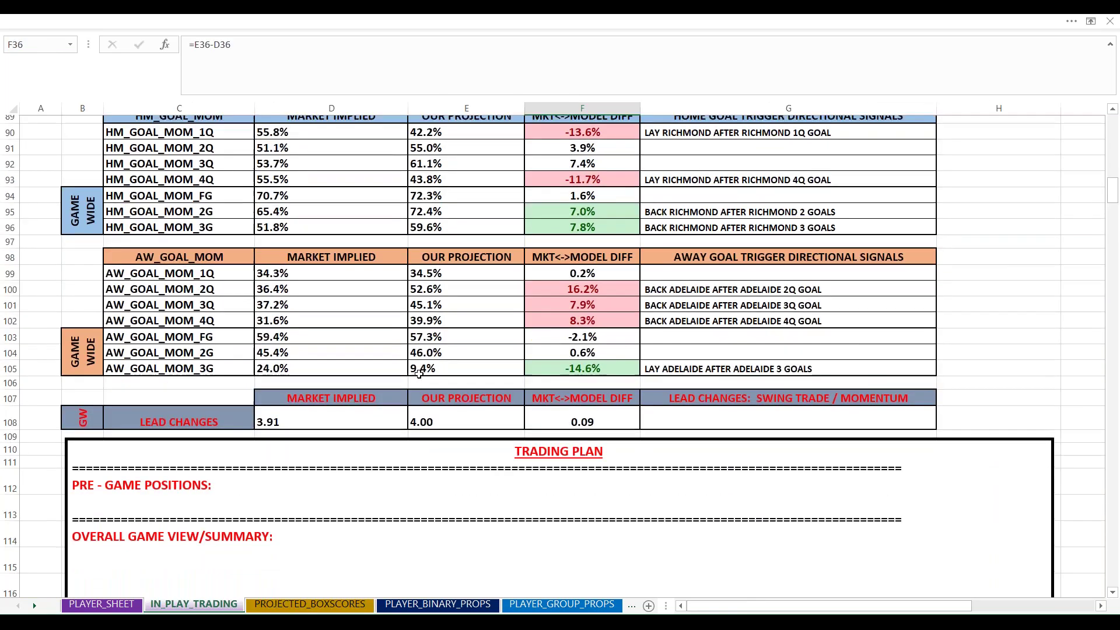
scroll(432, 404, "up", 2)
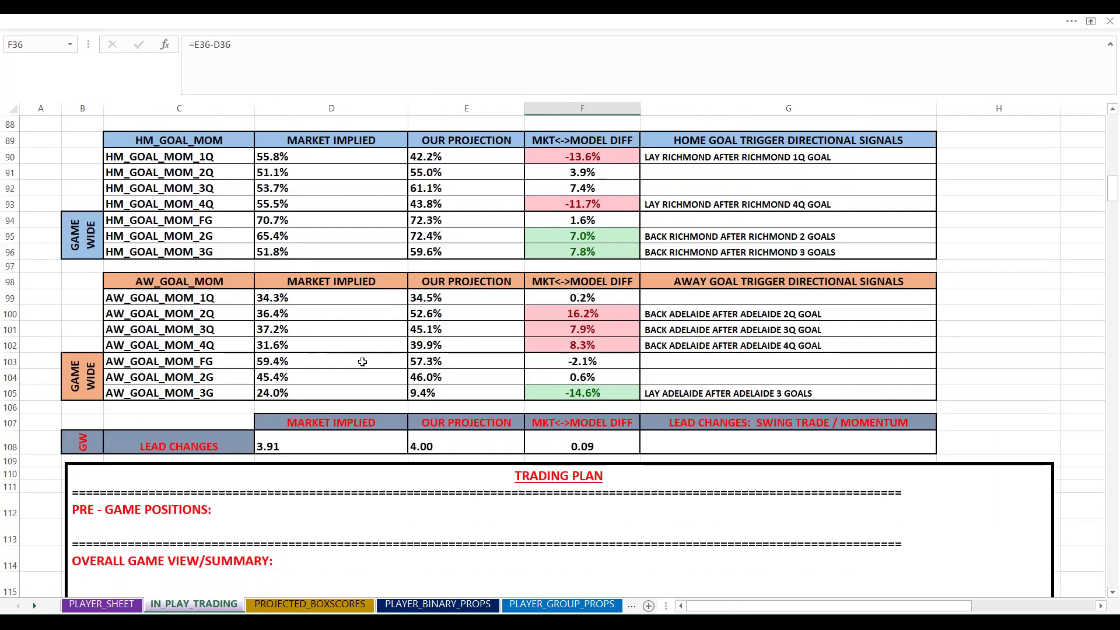
scroll(363, 361, "up", 1)
scroll(362, 362, "up", 6)
scroll(368, 347, "down", 4)
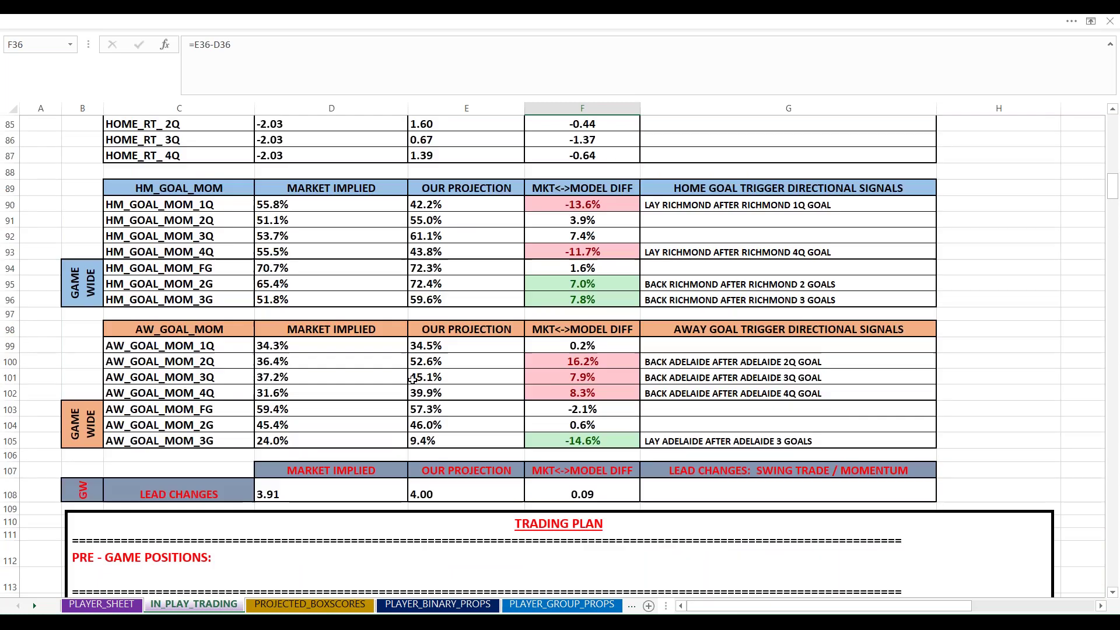
scroll(438, 404, "up", 5)
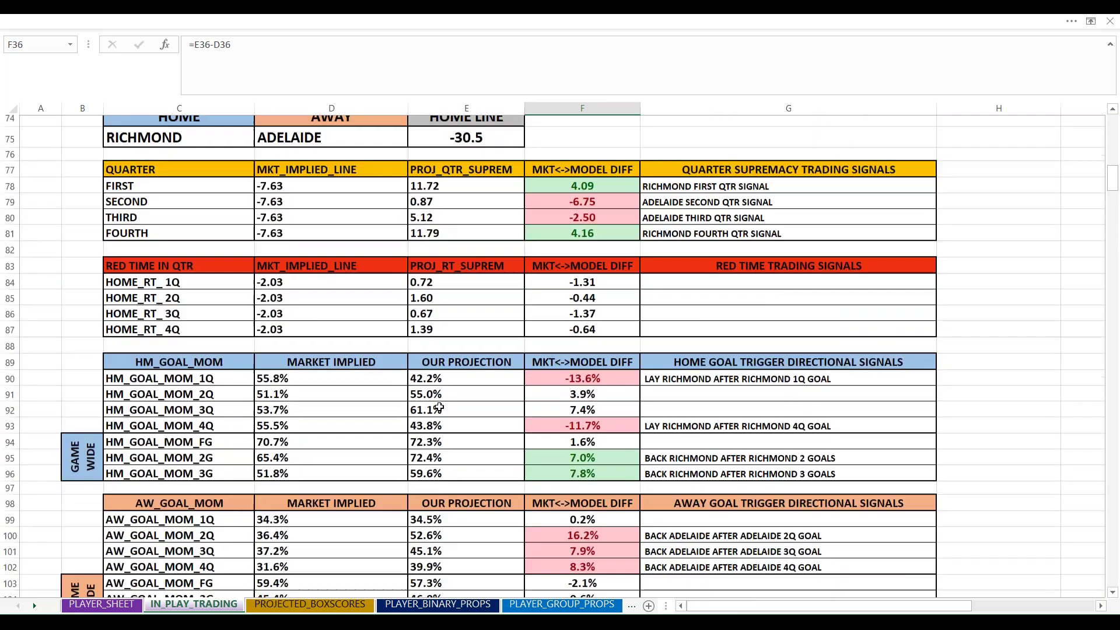
scroll(418, 407, "down", 1)
scroll(417, 407, "down", 4)
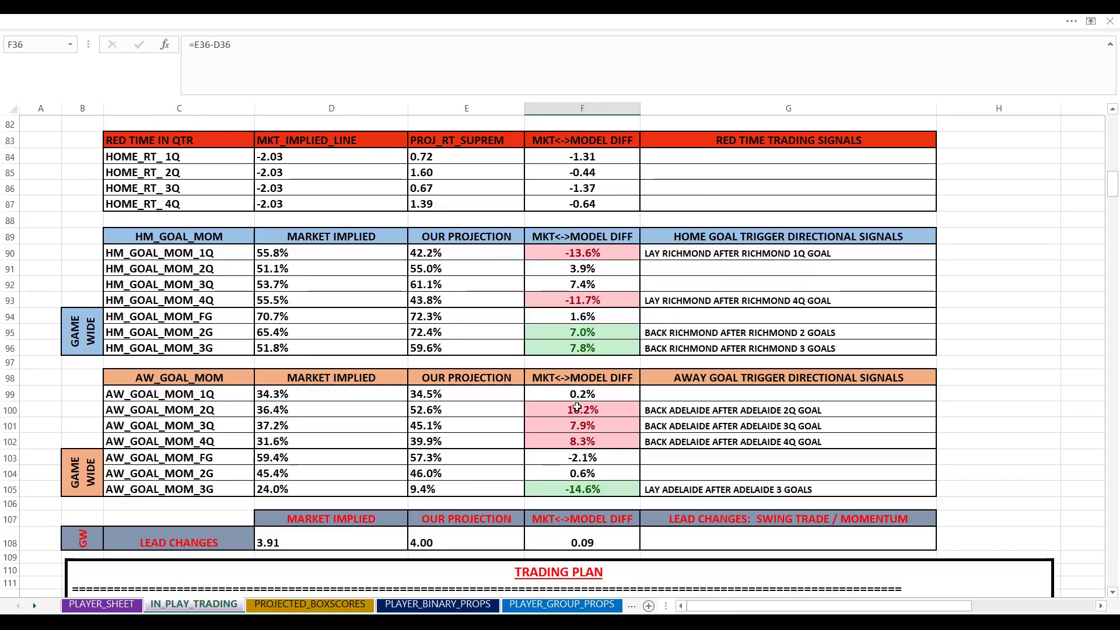
Inspect Adelaide's second, third and fourth quarter goal momentum differences individually, and select all three together.
left_click(575, 410)
left_click(565, 426)
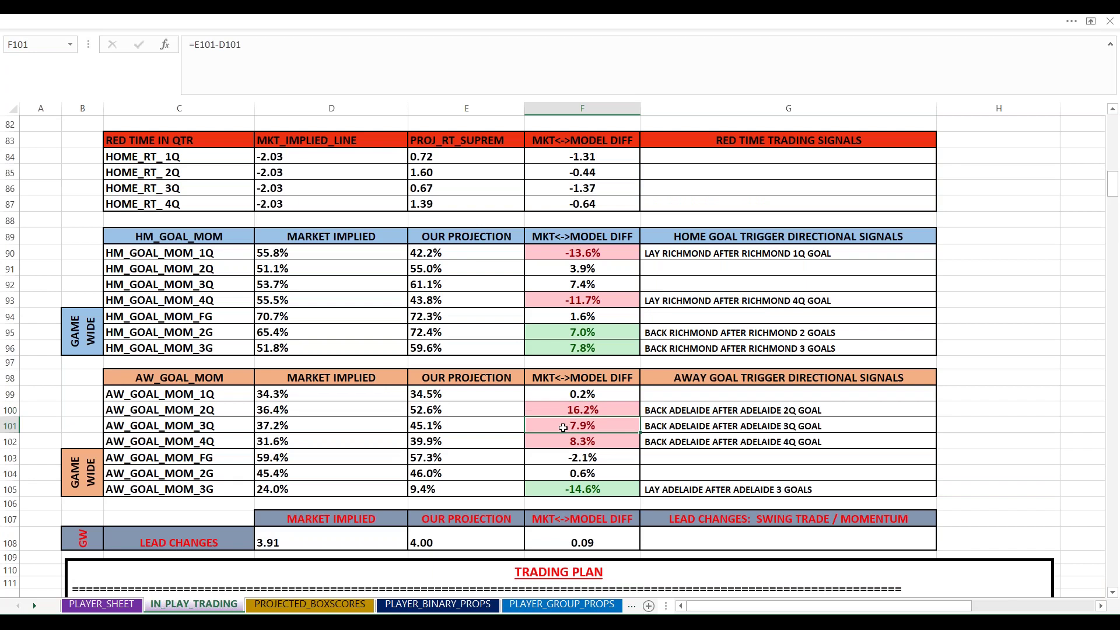
left_click(570, 442)
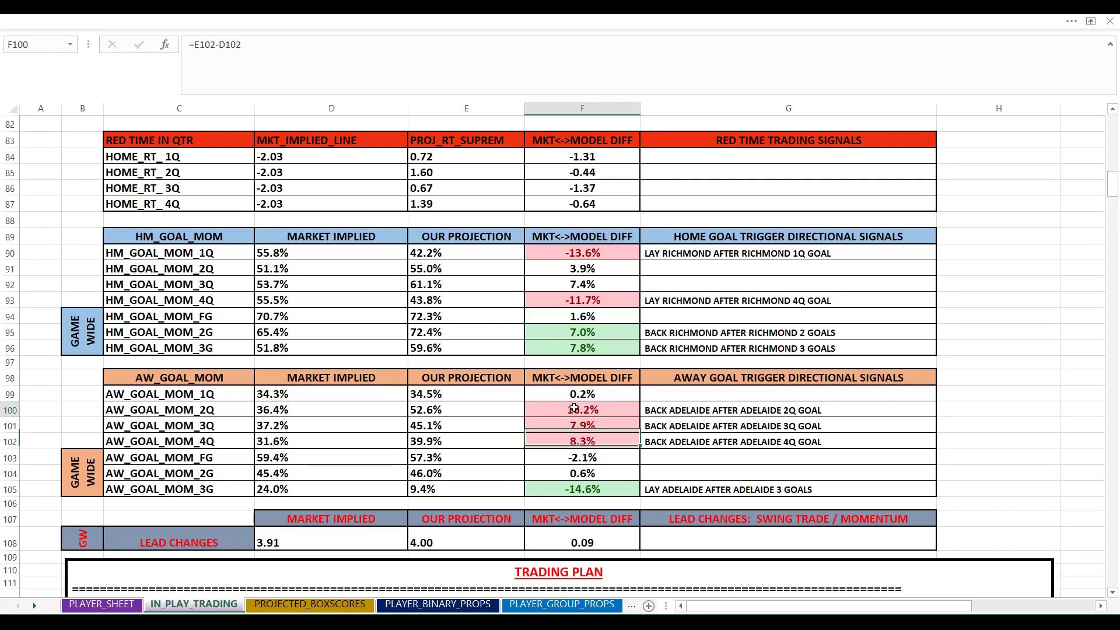
left_click(575, 410)
left_click(575, 426)
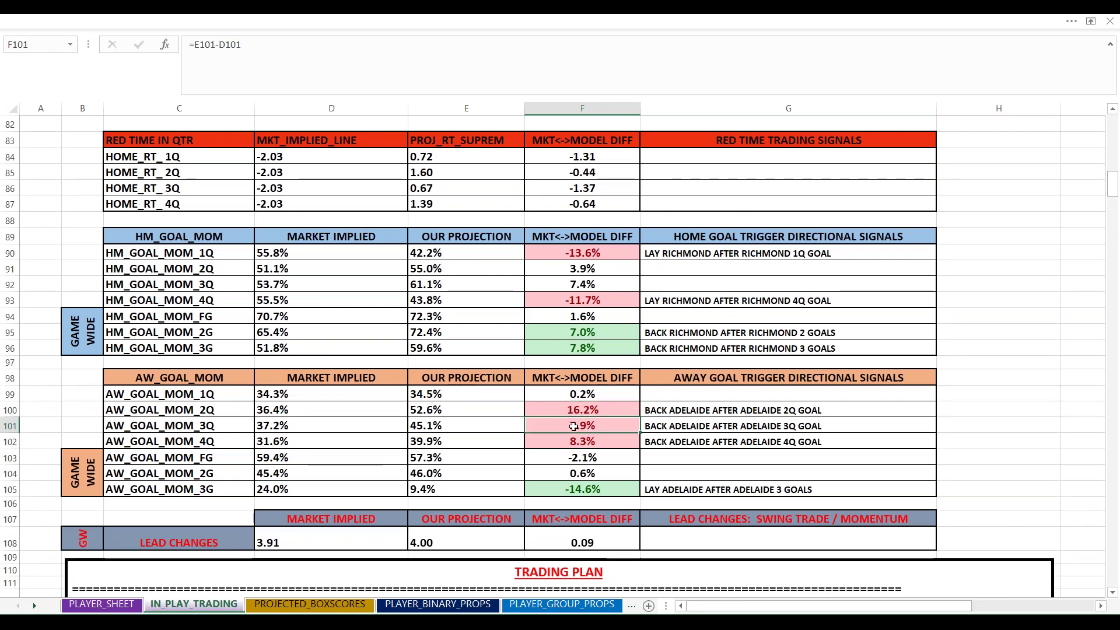
left_click_drag(586, 408, 599, 441)
Select Richmond's game-wide market-to-model differences after two and three goals, and inspect the projection for two goals.
scroll(599, 440, "up", 3)
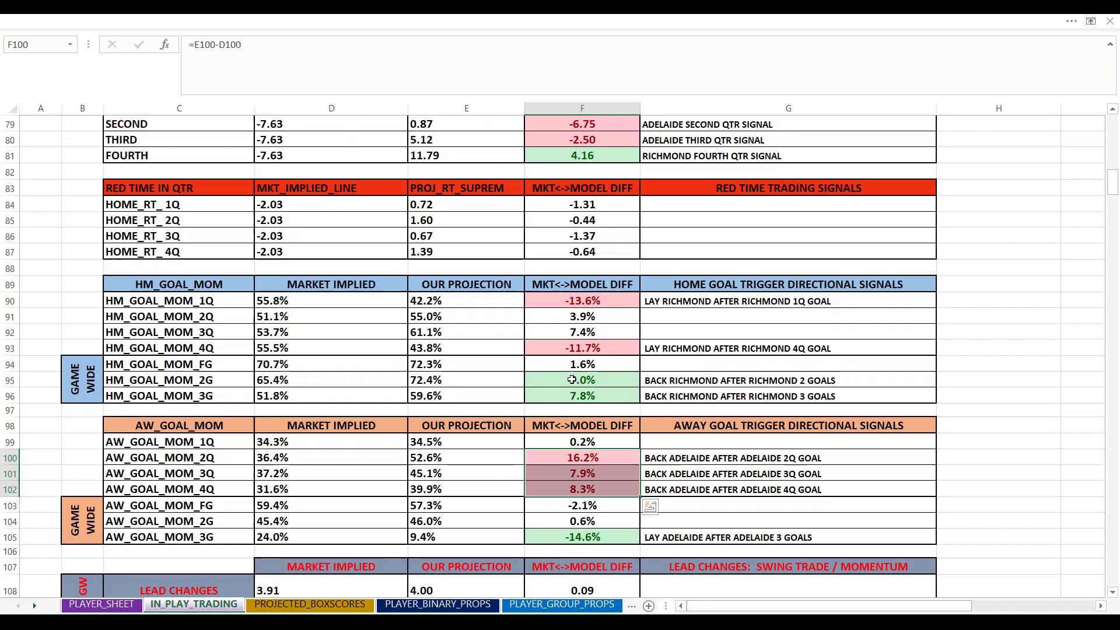
left_click_drag(575, 380, 575, 396)
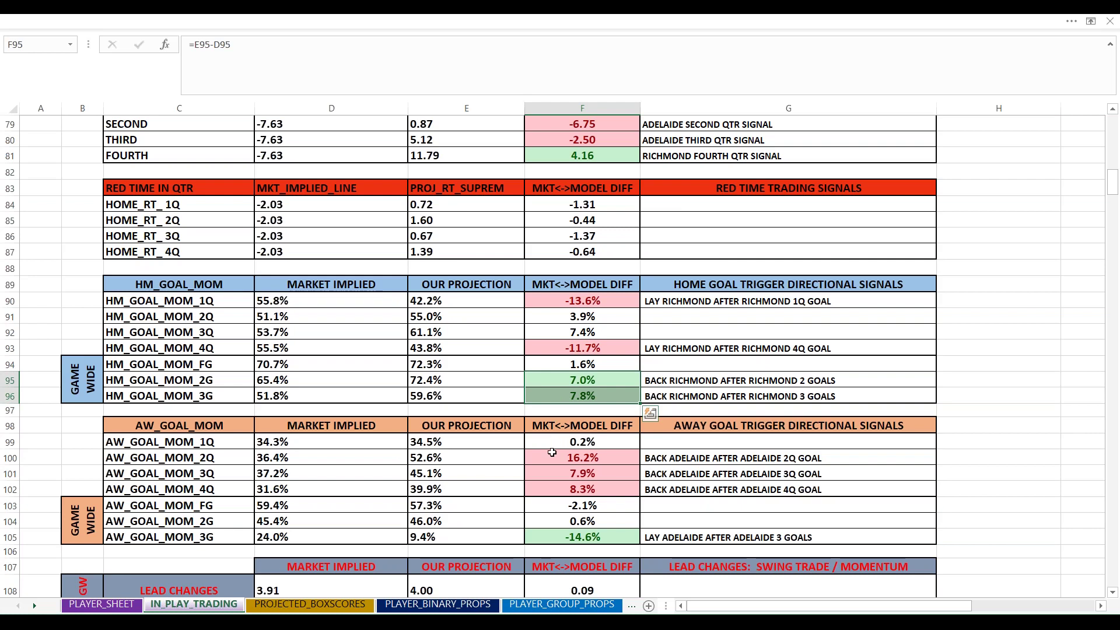
scroll(548, 449, "up", 3)
scroll(549, 457, "down", 2)
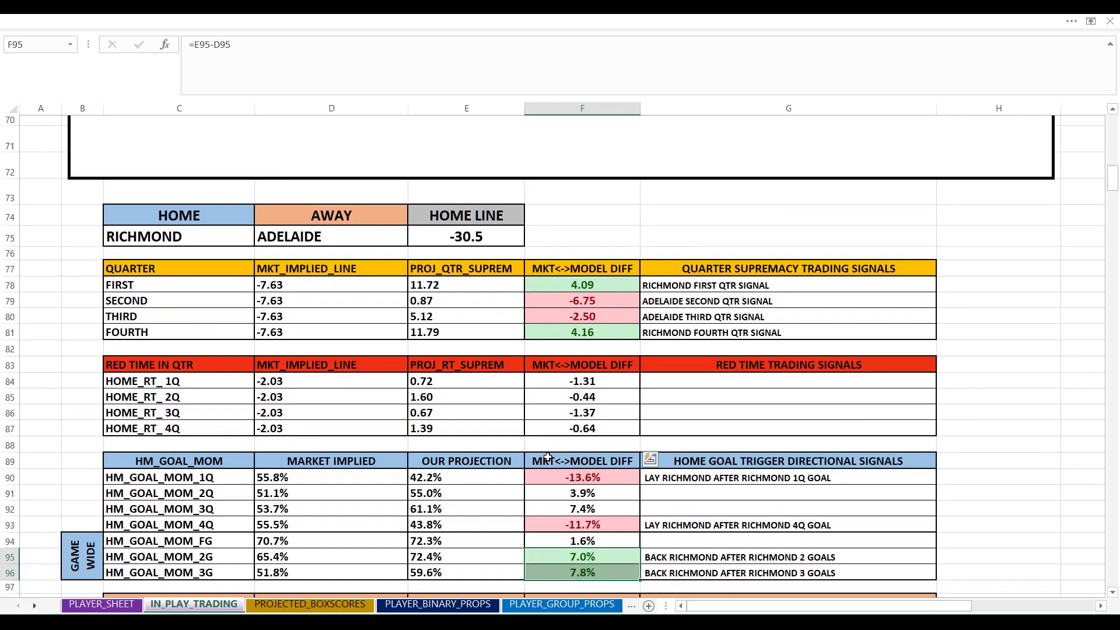
left_click(472, 420)
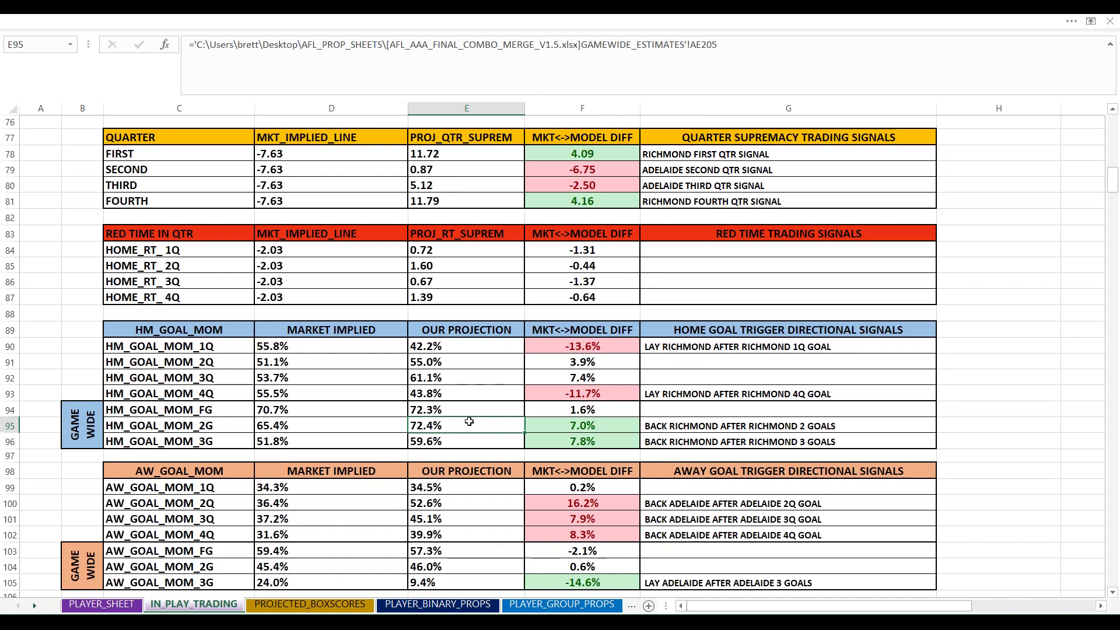
Inspect the Richmond home team cell and its market-implied second-quarter goal momentum, and view the game's trading plan.
scroll(466, 429, "down", 1)
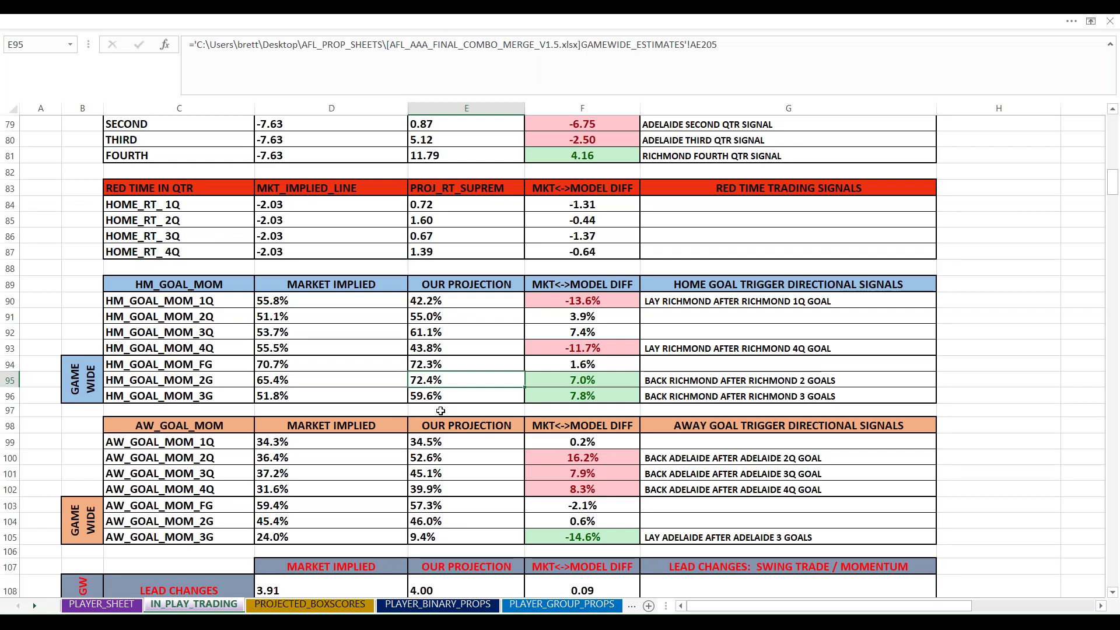
scroll(441, 413, "up", 3)
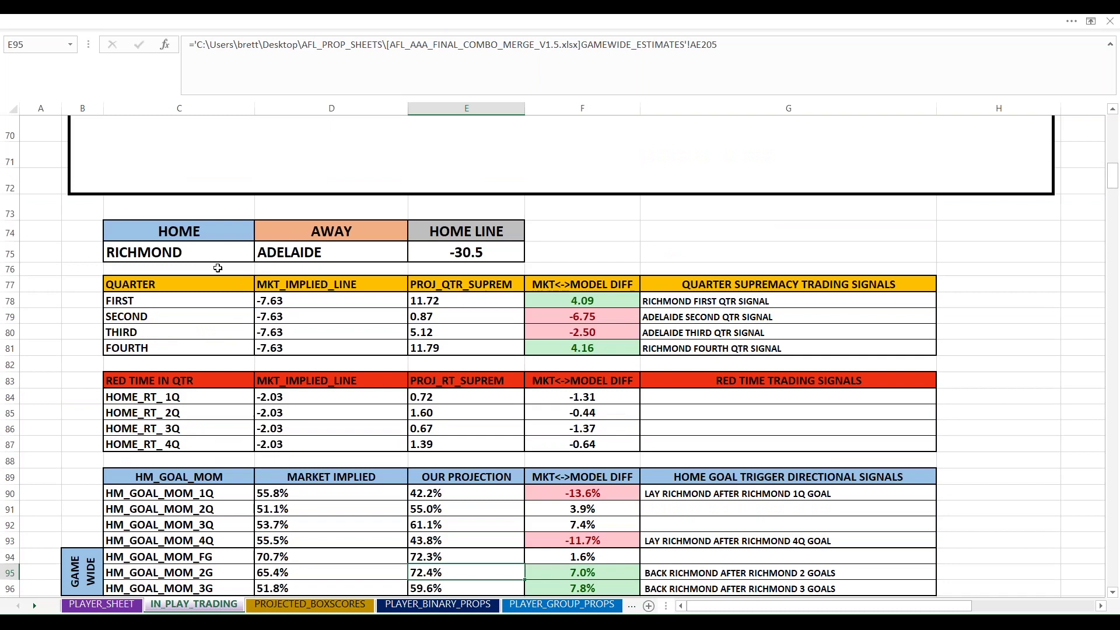
left_click(205, 260)
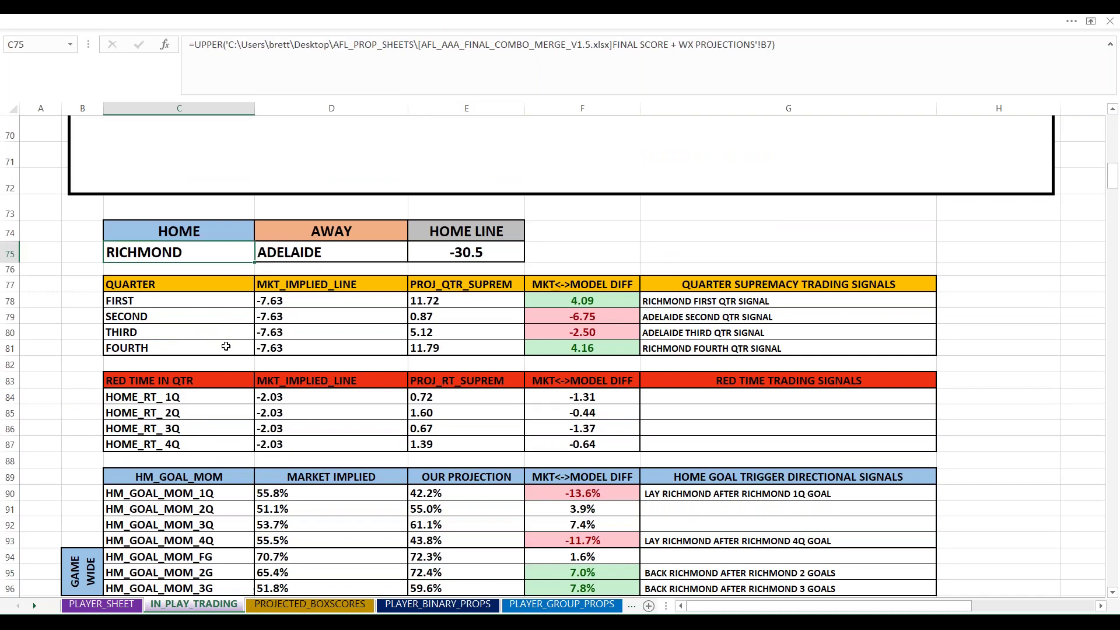
scroll(225, 347, "down", 2)
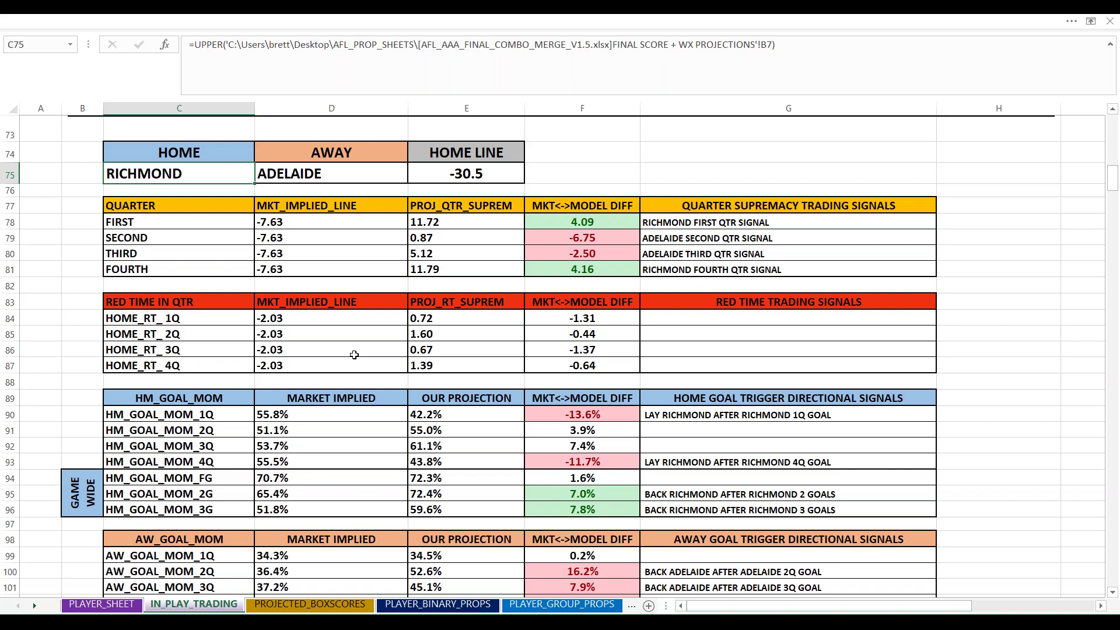
left_click(384, 425)
scroll(388, 431, "down", 14)
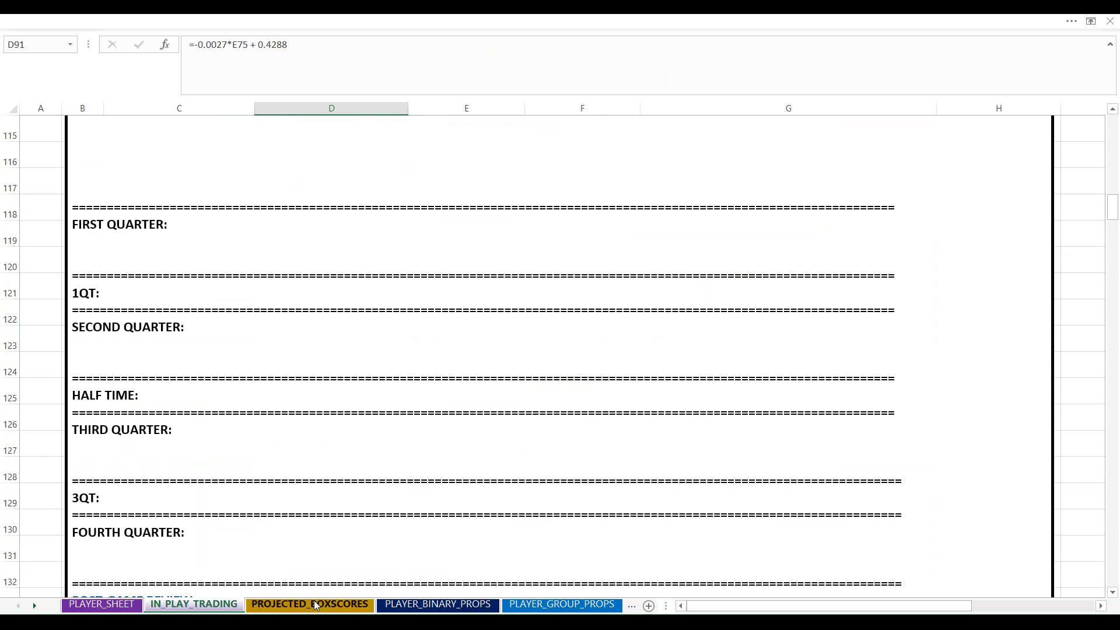
scroll(341, 402, "down", 5)
Open the PLAYER_BINARY_PROPS worksheet and review the PLAYER VS BOOKMAKER'S LINE and PLAYER VS PLAYER calculators.
left_click(36, 606)
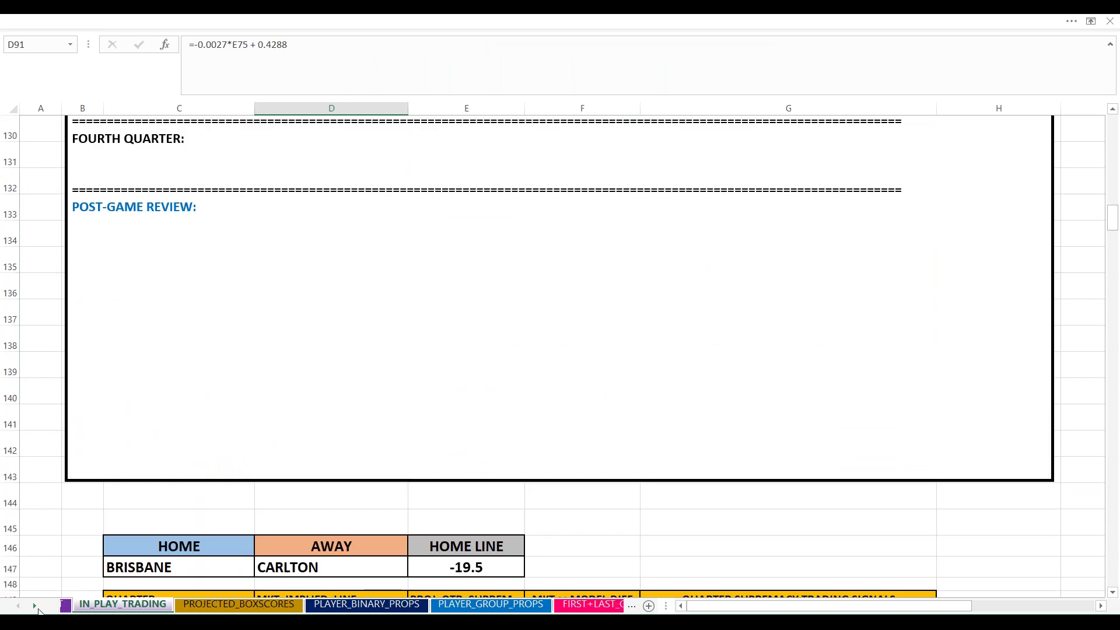
left_click(35, 607)
left_click(35, 606)
left_click(129, 605)
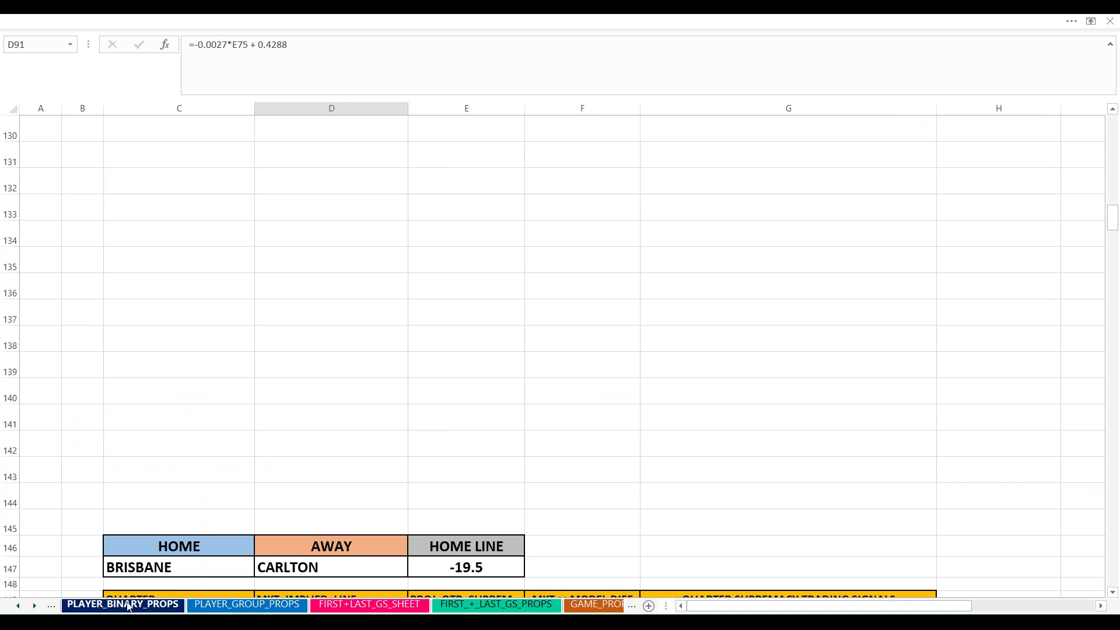
scroll(297, 376, "up", 3)
scroll(296, 376, "down", 5)
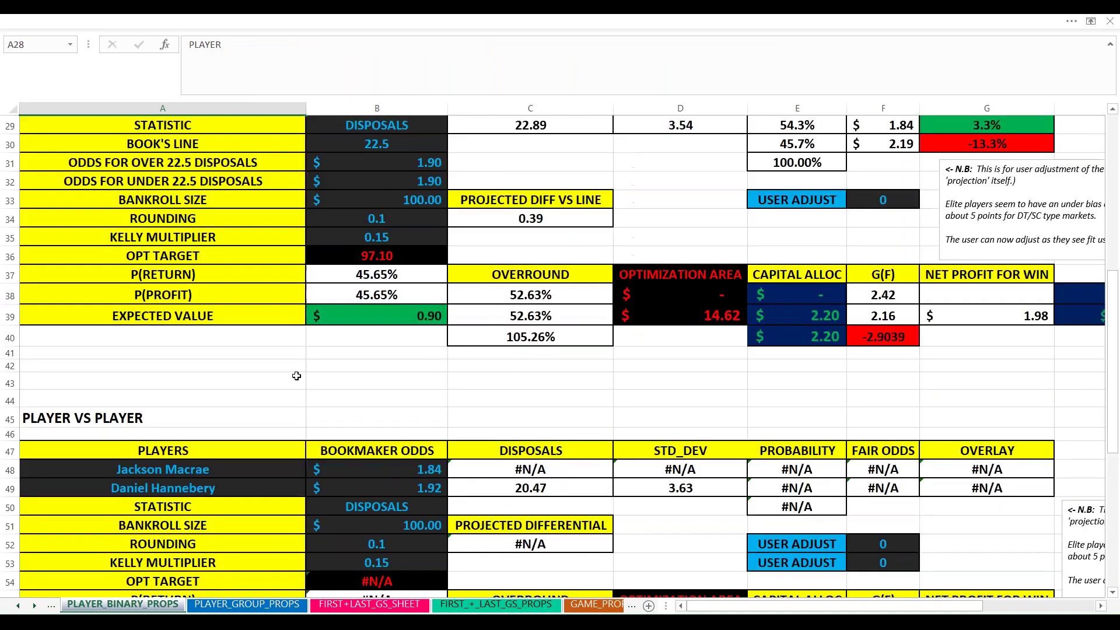
scroll(296, 376, "down", 1)
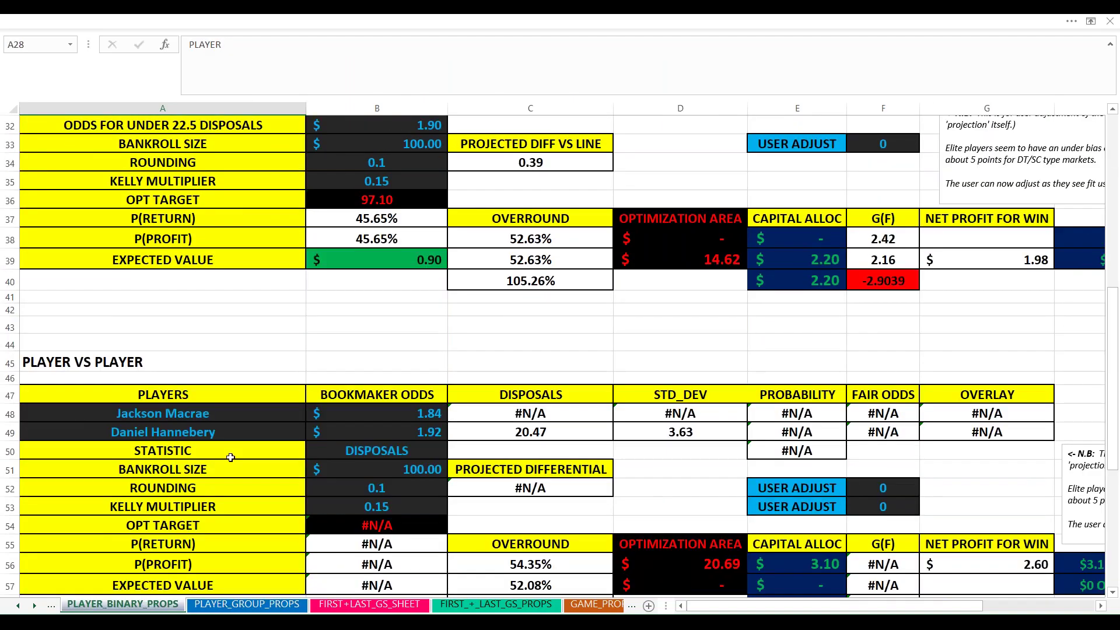
scroll(231, 458, "up", 4)
scroll(155, 300, "down", 1)
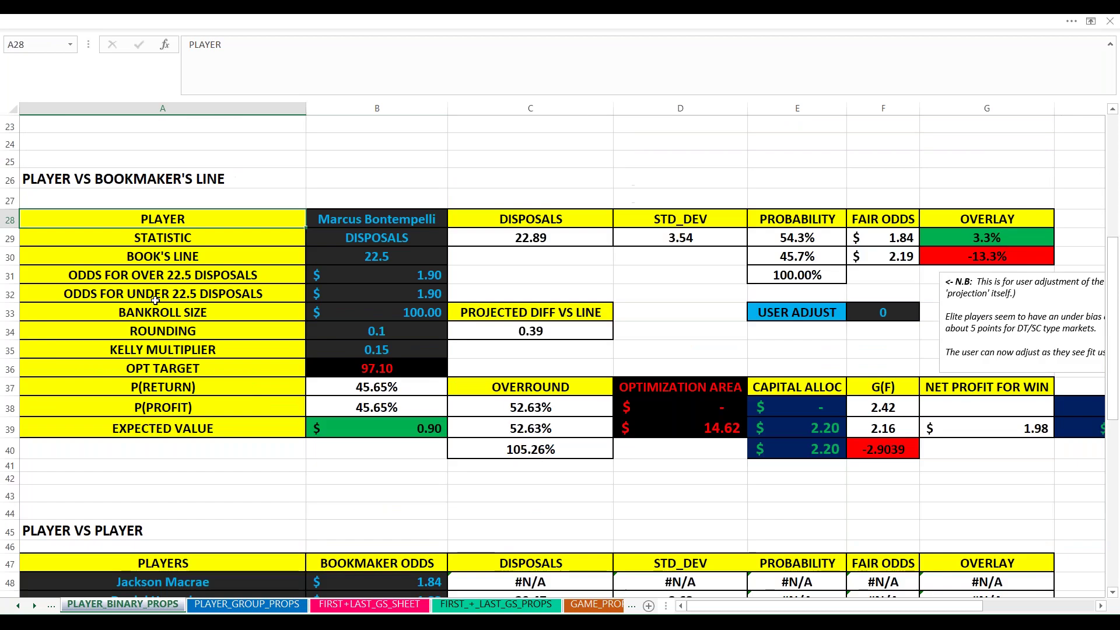
scroll(155, 327, "down", 5)
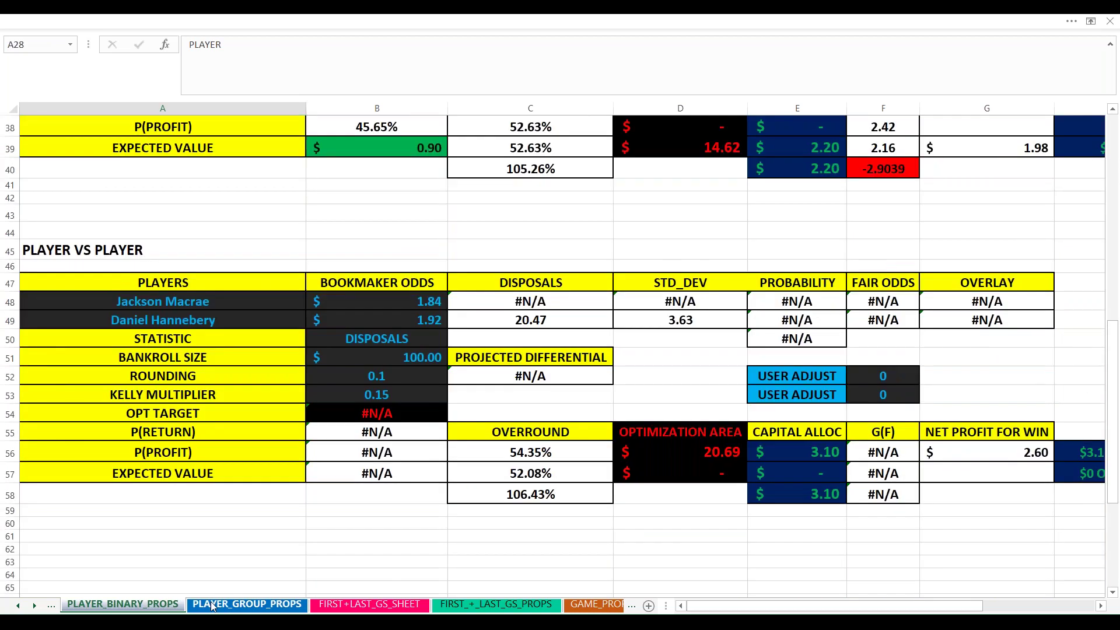
View the player group calculators in PLAYER_GROUP_PROPS, followed by the goal scorer list in FIRST_+_LAST_GS_PROPS.
left_click(212, 605)
scroll(349, 609, "up", 5)
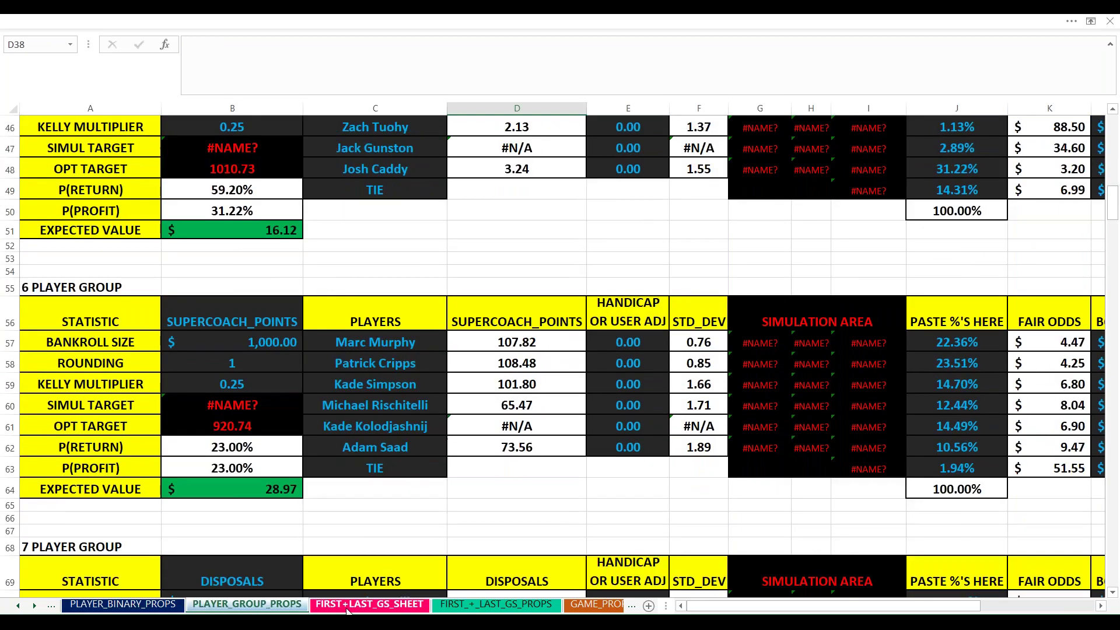
left_click(488, 607)
scroll(488, 609, "down", 3)
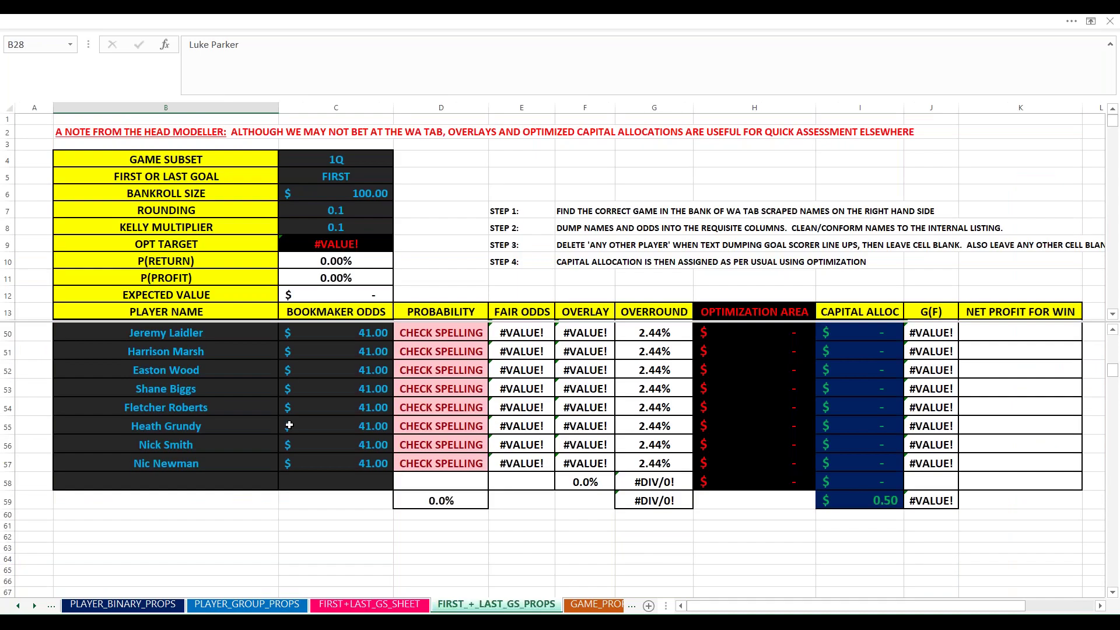
scroll(350, 496, "down", 5)
Open the MORE_TAB_PROPS worksheet and review the 9 band winning margin and 5 band margin props.
left_click(34, 606)
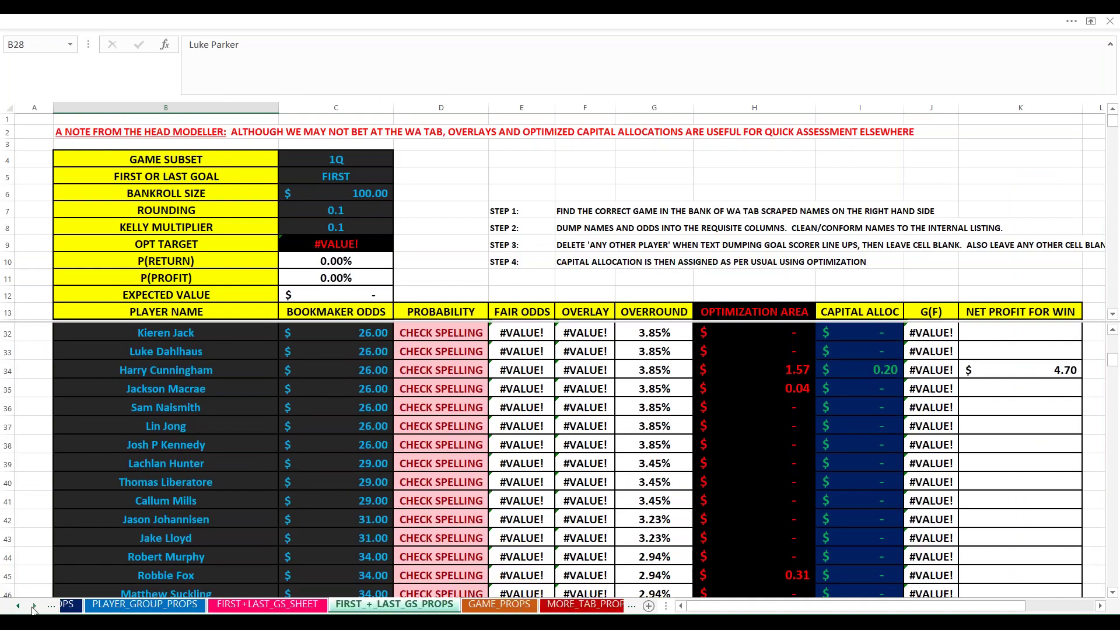
left_click(35, 606)
left_click(34, 606)
left_click(321, 604)
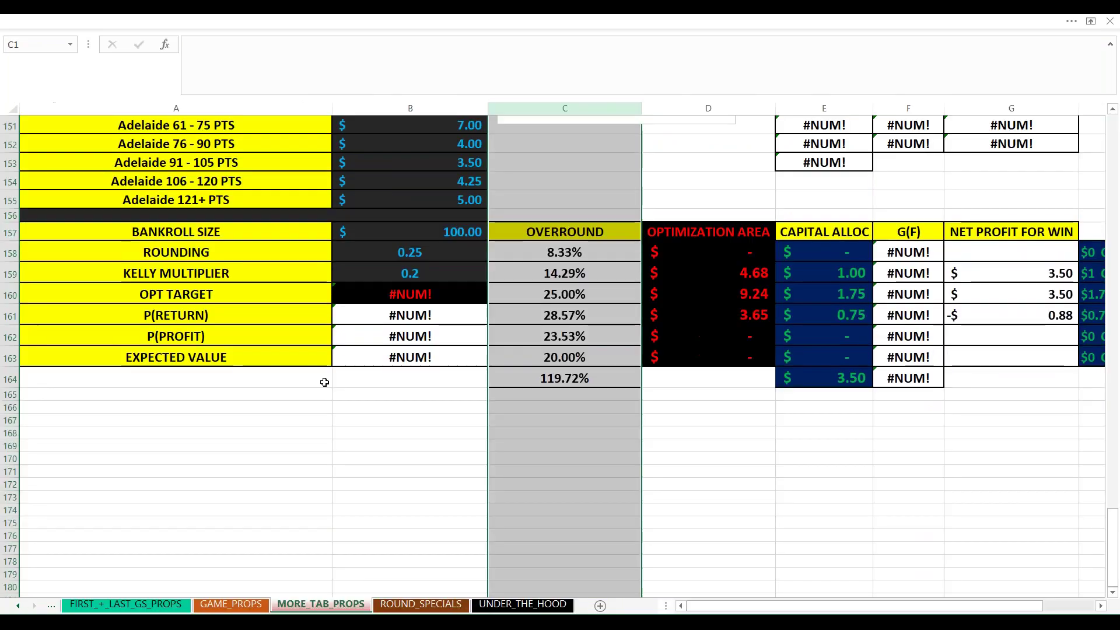
scroll(324, 382, "up", 20)
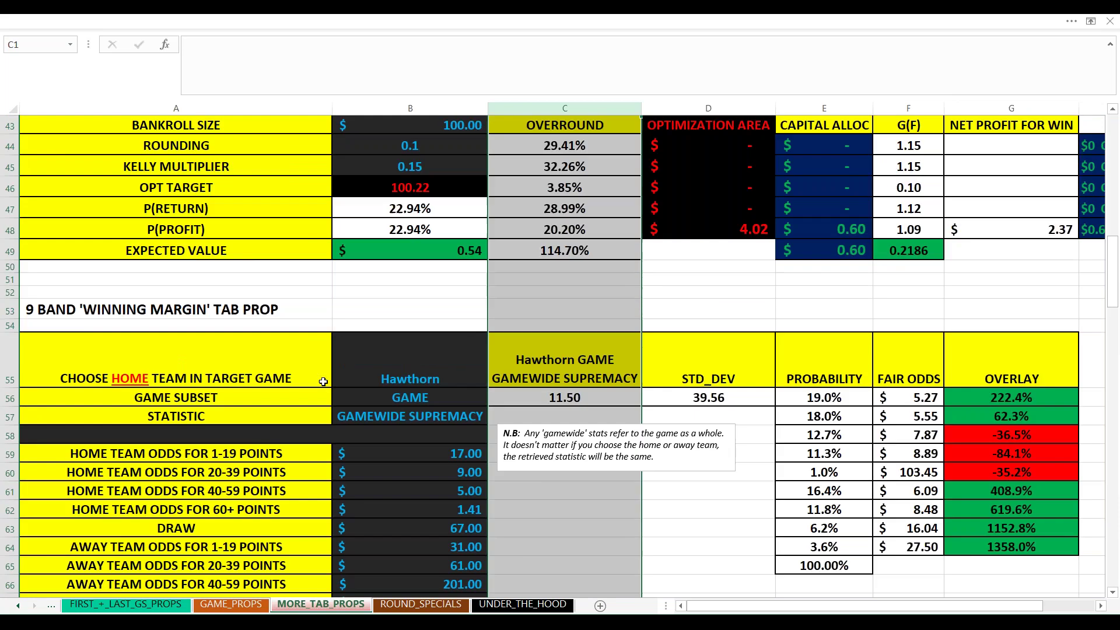
scroll(323, 382, "up", 7)
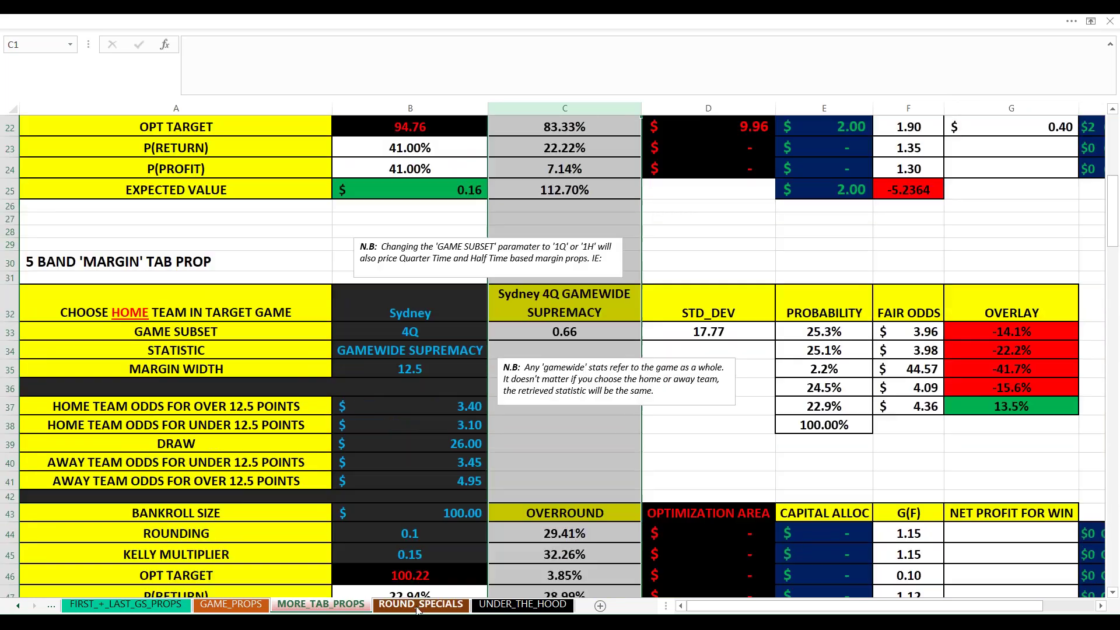
Switch to the ROUND_SPECIALS worksheet and view the LARGEST MARGIN GAME table.
left_click(418, 605)
scroll(347, 389, "down", 1)
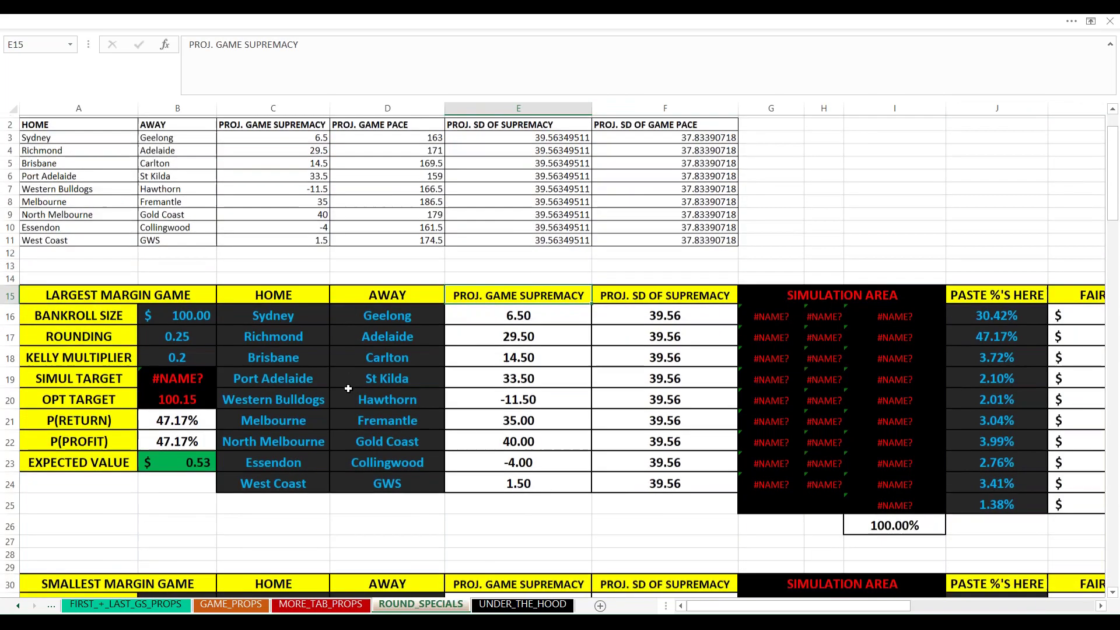
View the SMALLEST MARGIN GAME table in ROUND_SPECIALS and return to the IN_PLAY_TRADING worksheet.
scroll(348, 388, "down", 8)
left_click(19, 606)
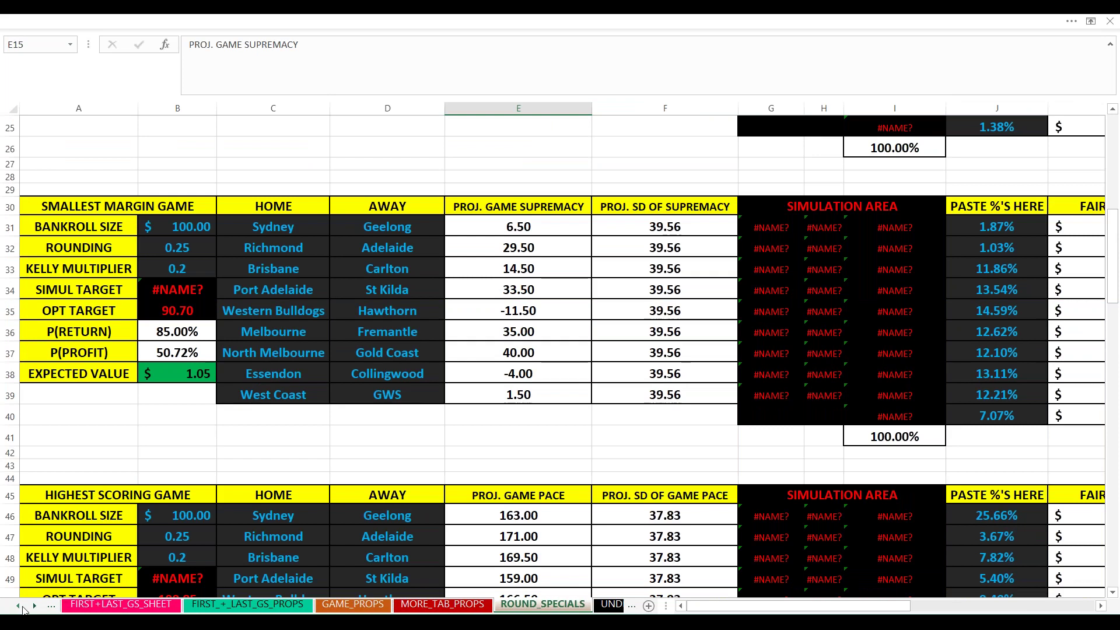
left_click(19, 606)
left_click(19, 606)
left_click(19, 607)
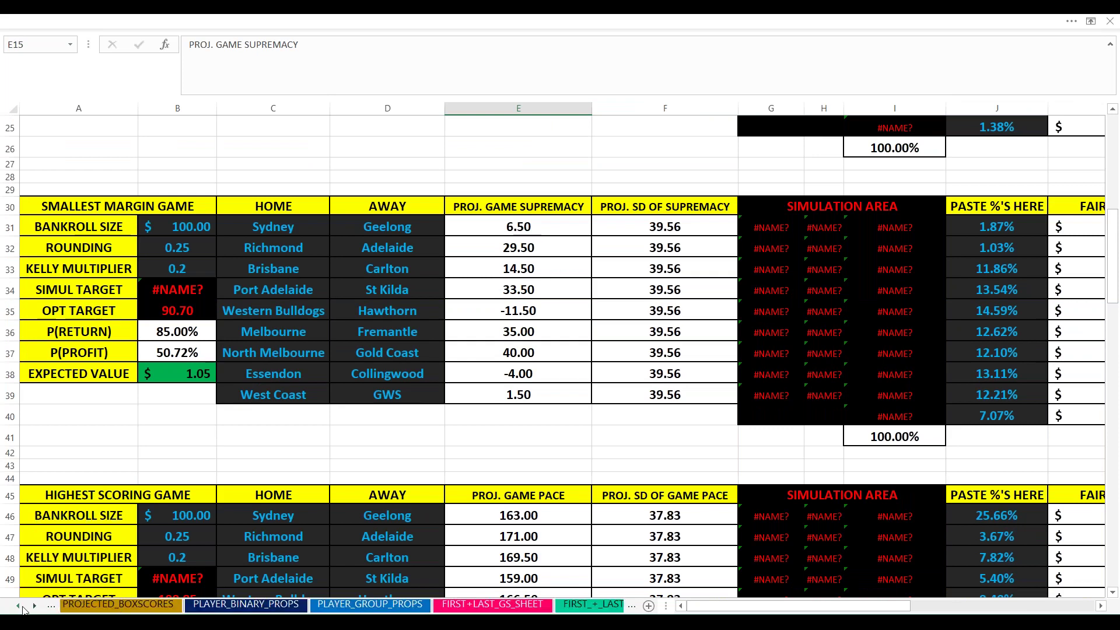
left_click(19, 606)
left_click(19, 606)
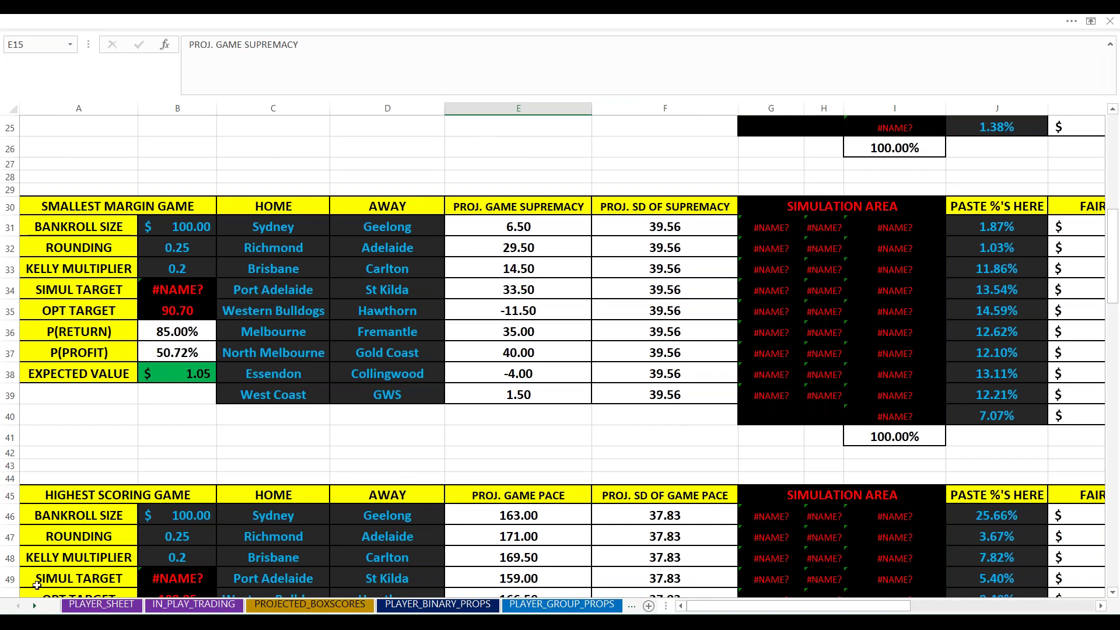
key("ctrl+Page_Down")
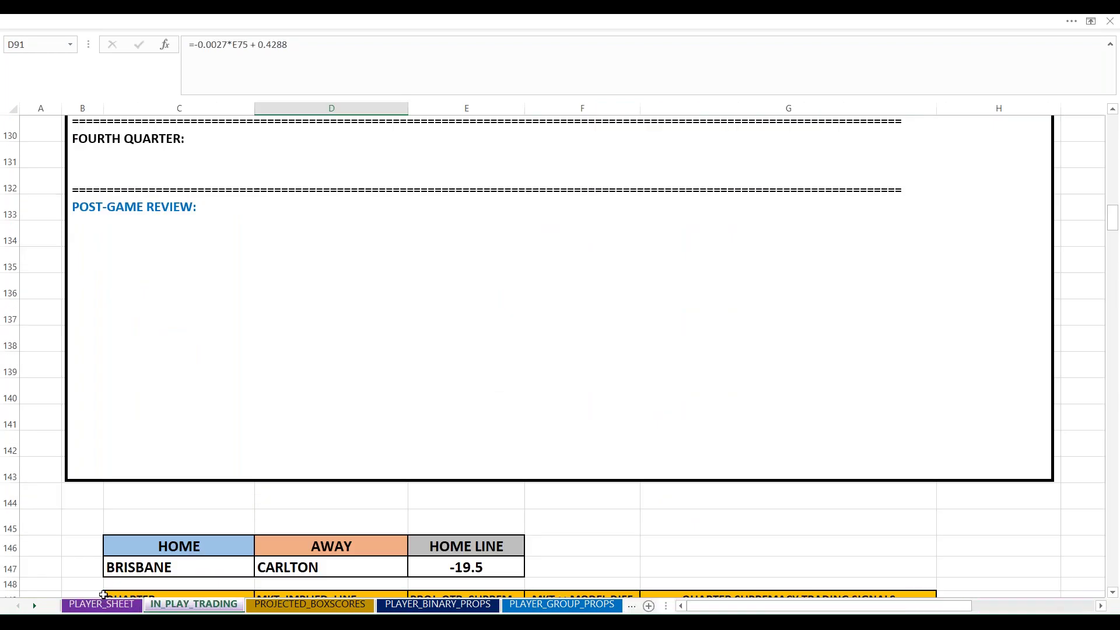
Review the quarter, red time, goal momentum and lead change signals for the Sydney vs Geelong game.
scroll(560, 350, "down", 1)
scroll(560, 351, "up", 12)
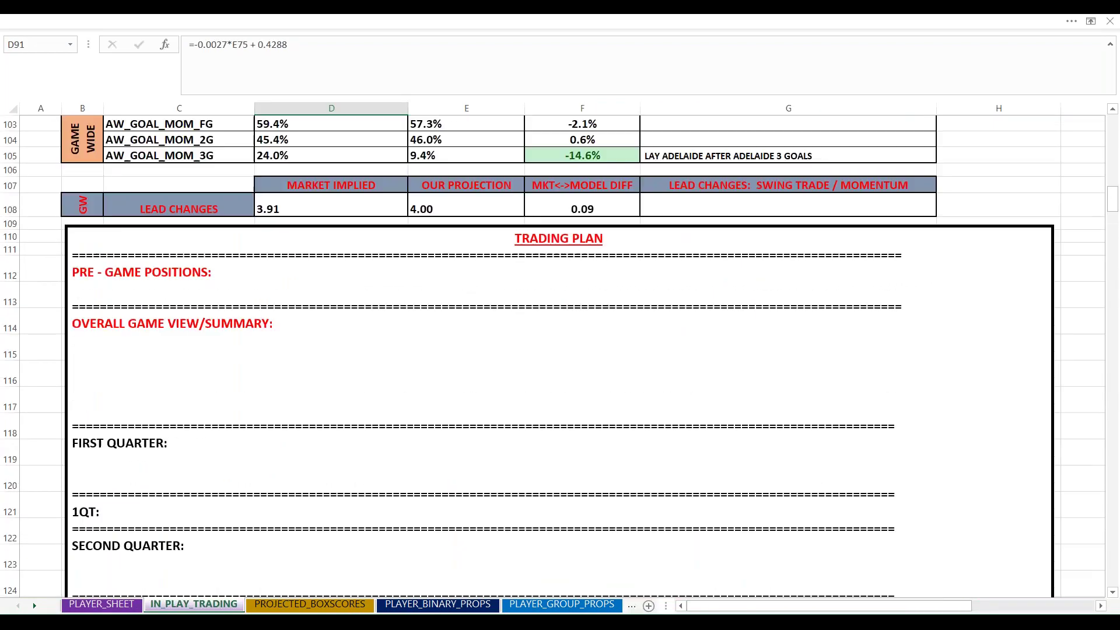
scroll(187, 432, "up", 20)
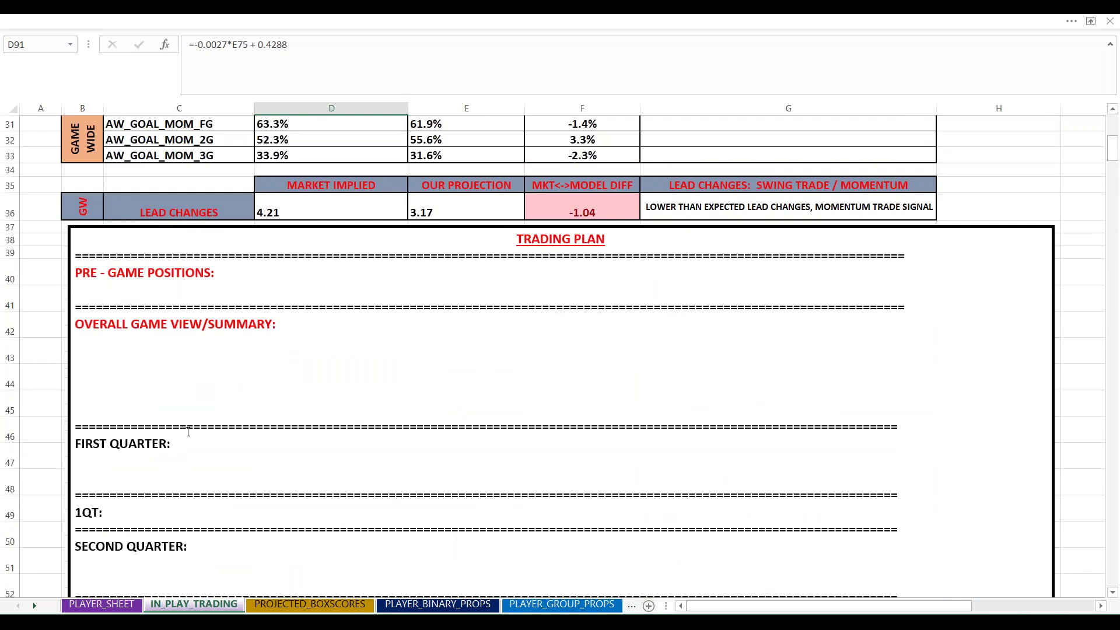
scroll(187, 432, "up", 10)
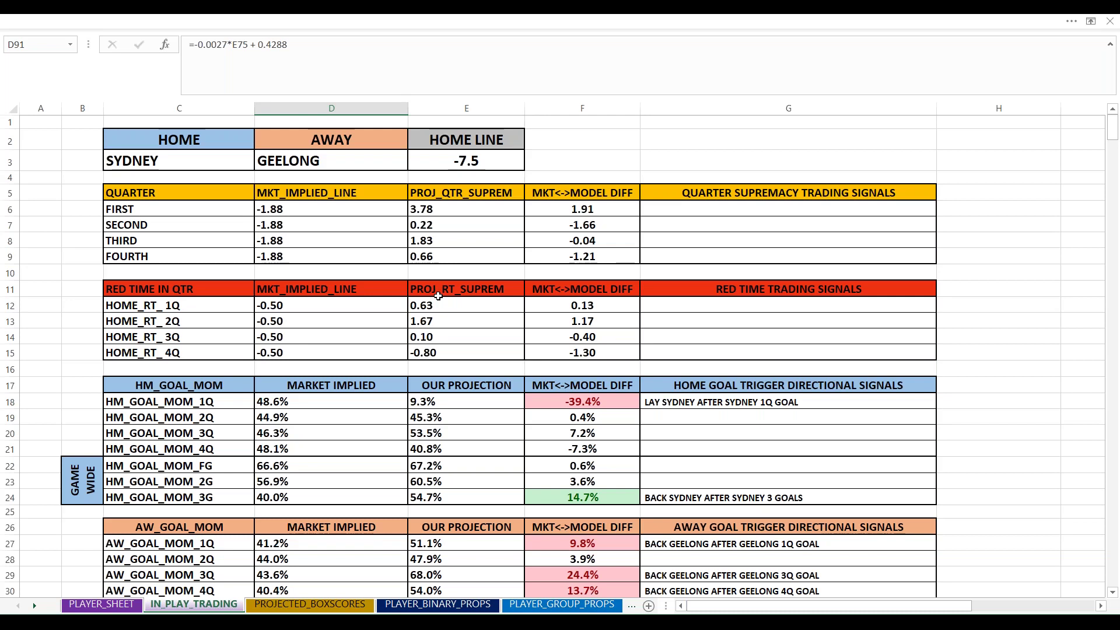
scroll(437, 297, "down", 1)
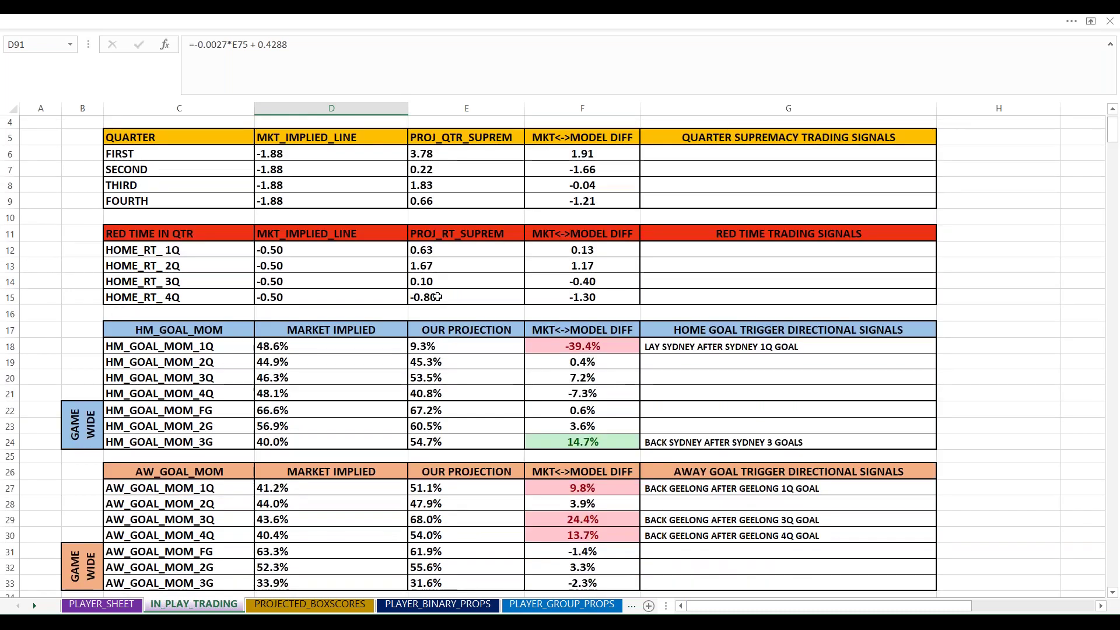
scroll(436, 297, "down", 2)
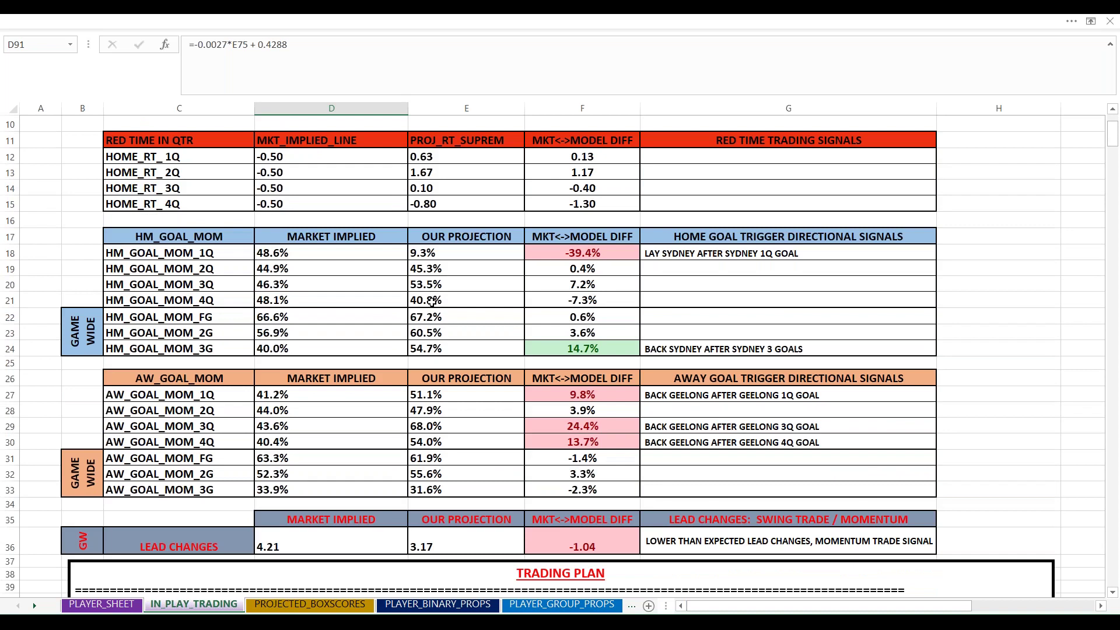
Review the in-play trading signals for the Richmond vs Adelaide and Brisbane vs Carlton games.
scroll(431, 302, "down", 20)
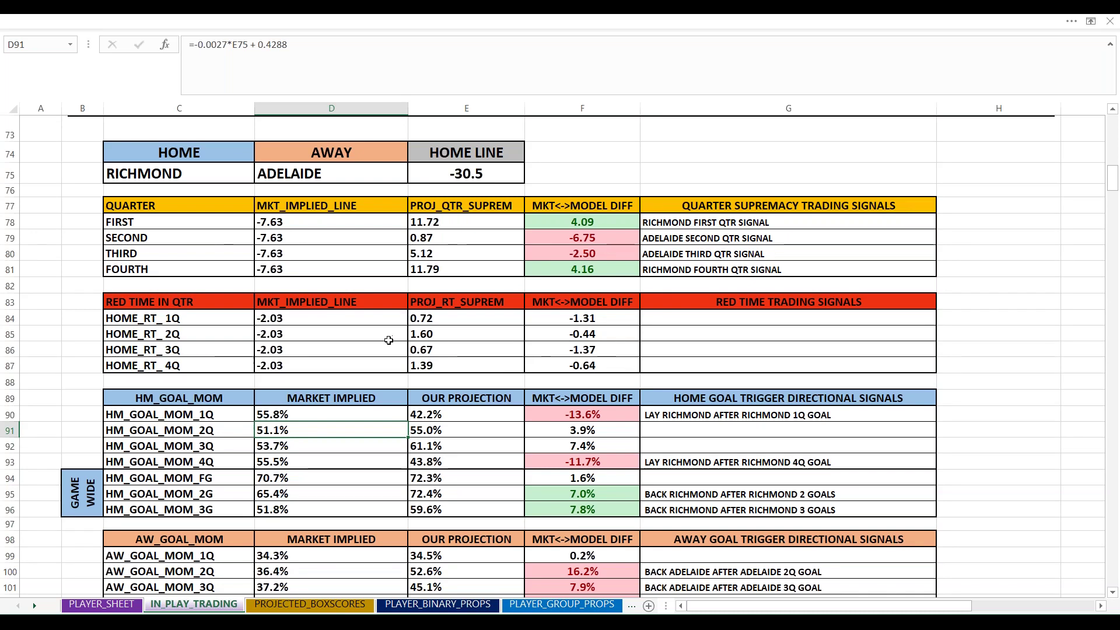
scroll(388, 341, "down", 20)
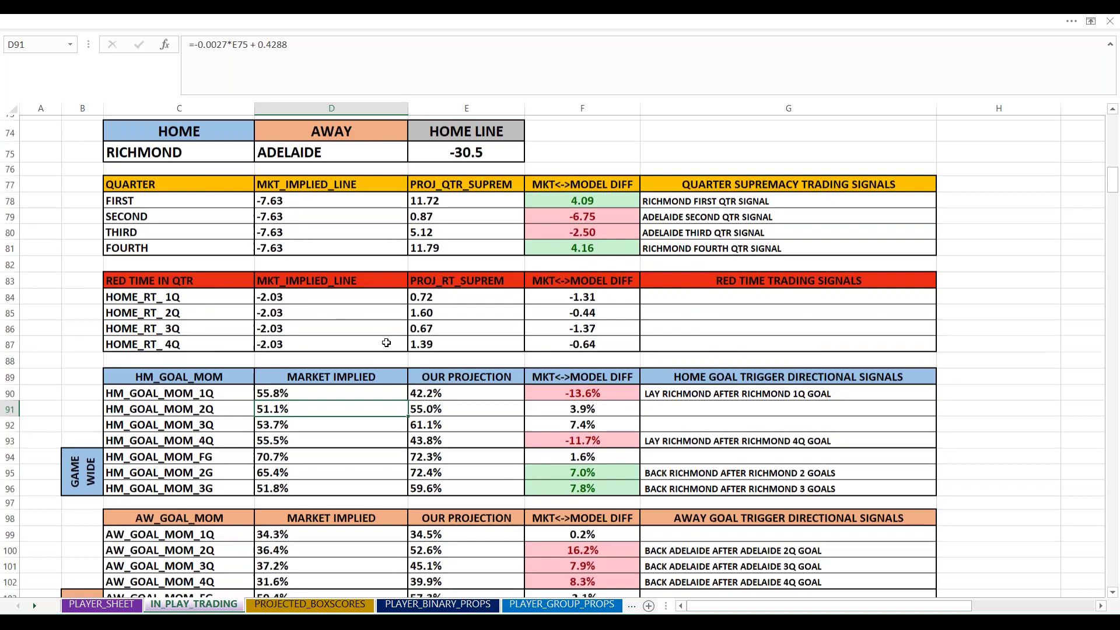
scroll(554, 350, "down", 5)
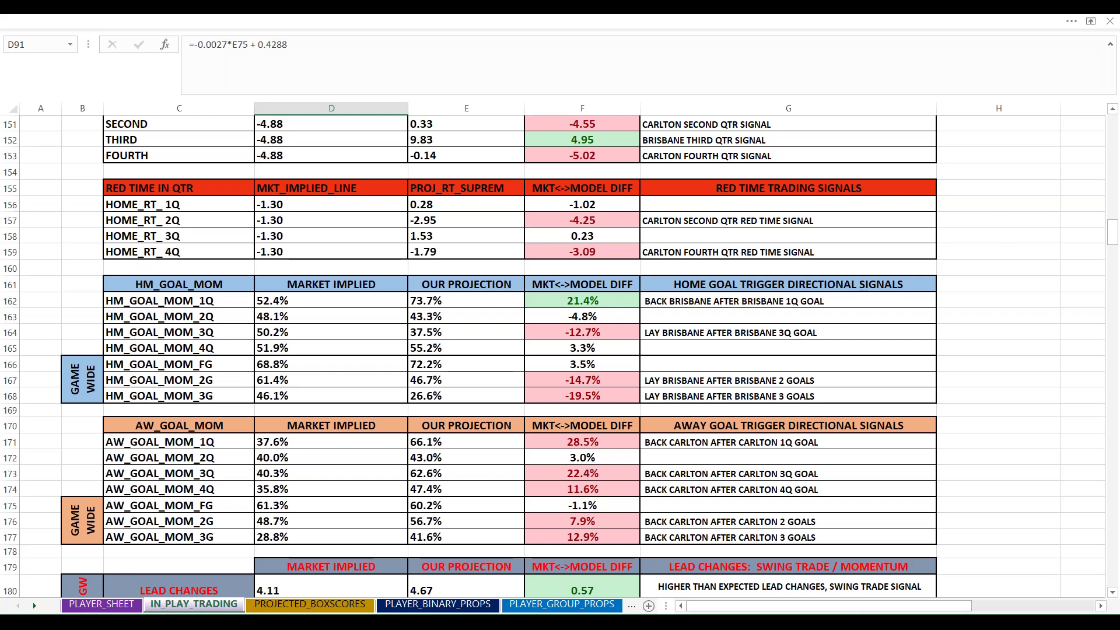
Examine the in-play trading signals for the Port Adelaide vs St Kilda game, from quarter supremacy through lead changes.
scroll(338, 357, "down", 14)
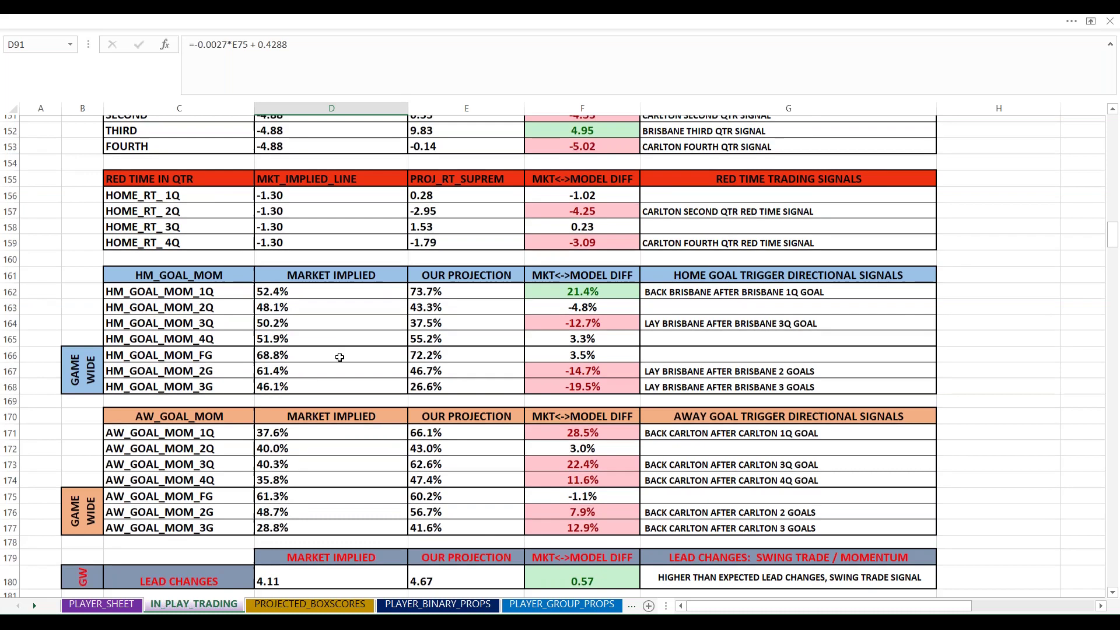
scroll(335, 373, "down", 7)
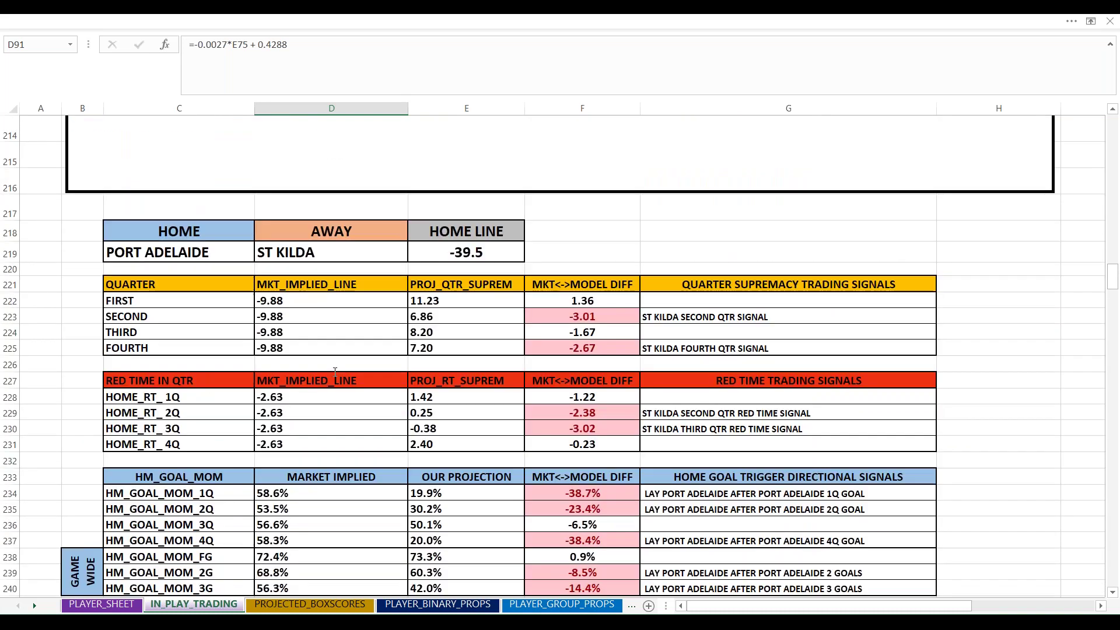
scroll(335, 372, "down", 3)
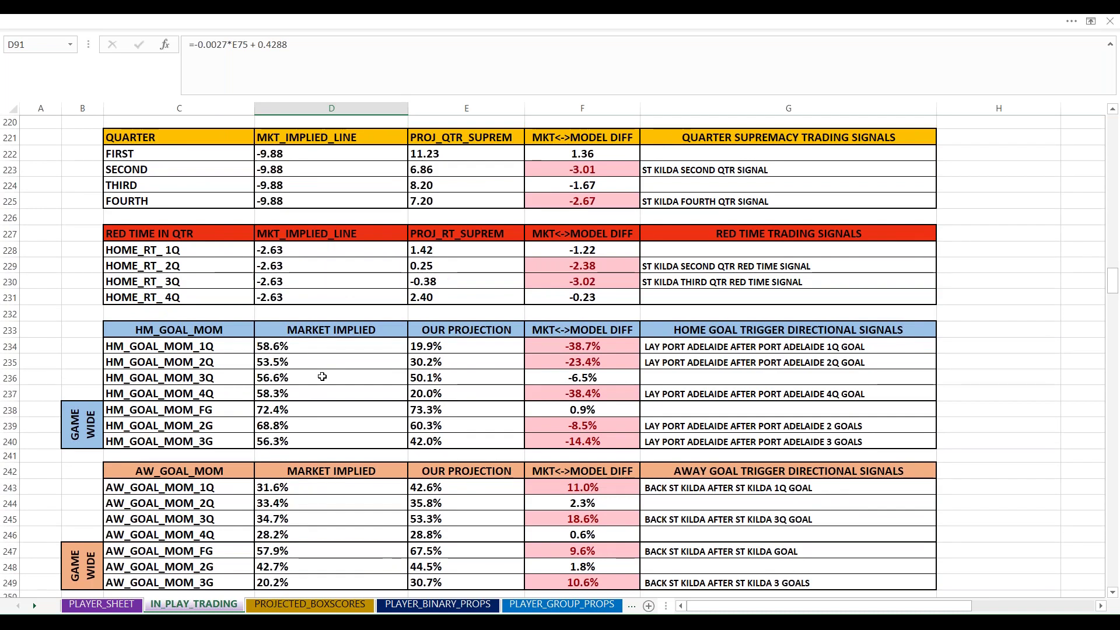
scroll(322, 376, "down", 4)
scroll(315, 380, "up", 2)
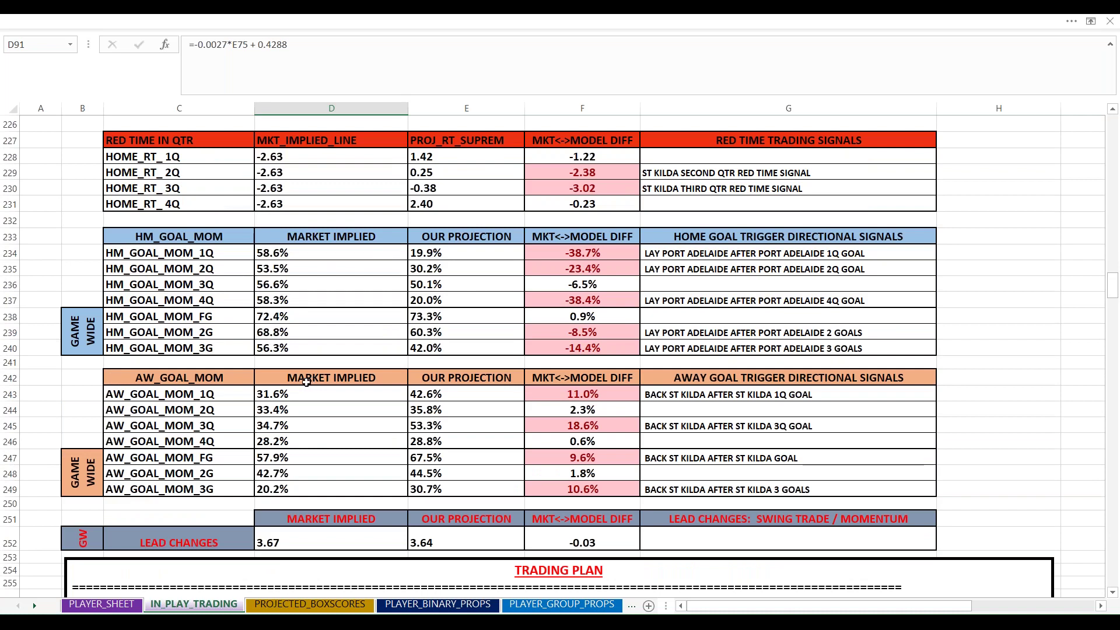
scroll(306, 382, "up", 3)
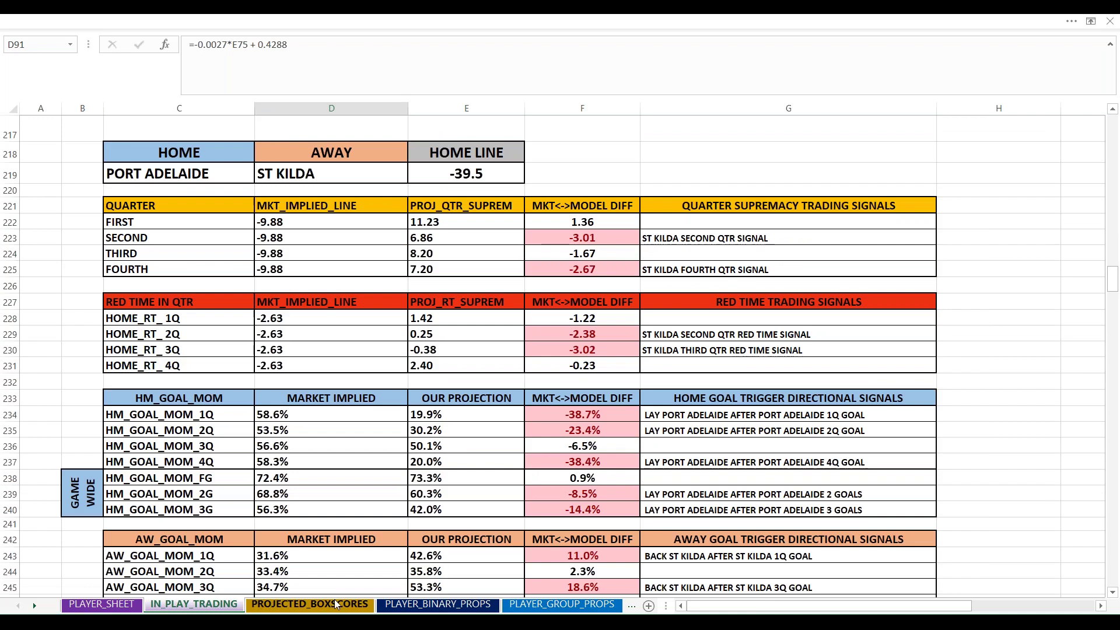
Open the PROJECTED_BOXSCORES worksheet and view the Brisbane vs Carlton box score and quarter by quarter projected team totals.
left_click(335, 604)
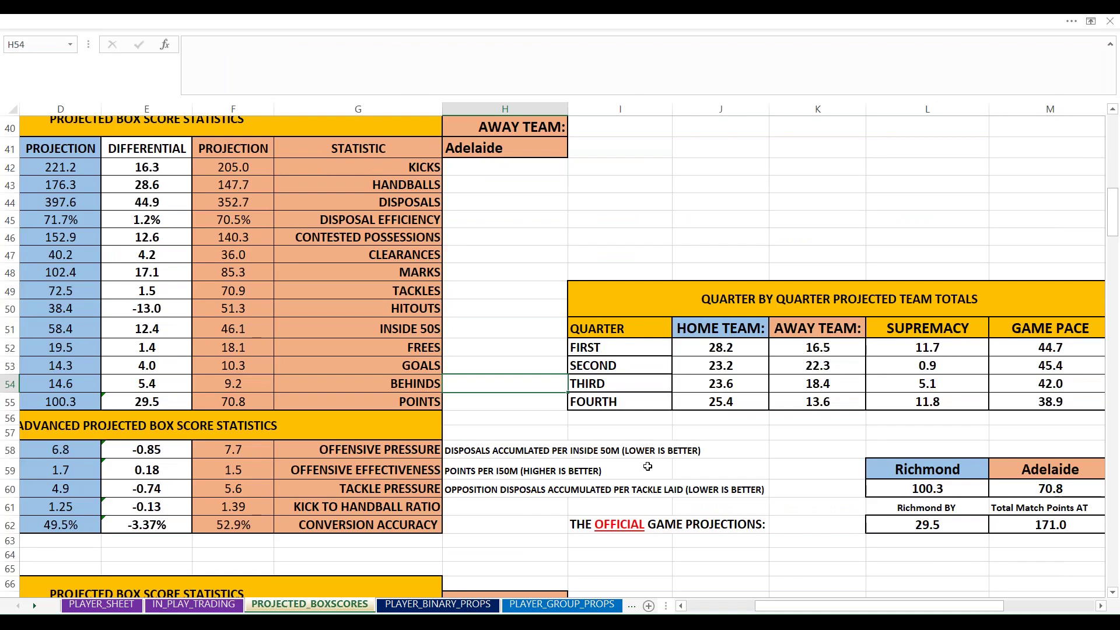
scroll(652, 452, "down", 4)
scroll(651, 445, "down", 4)
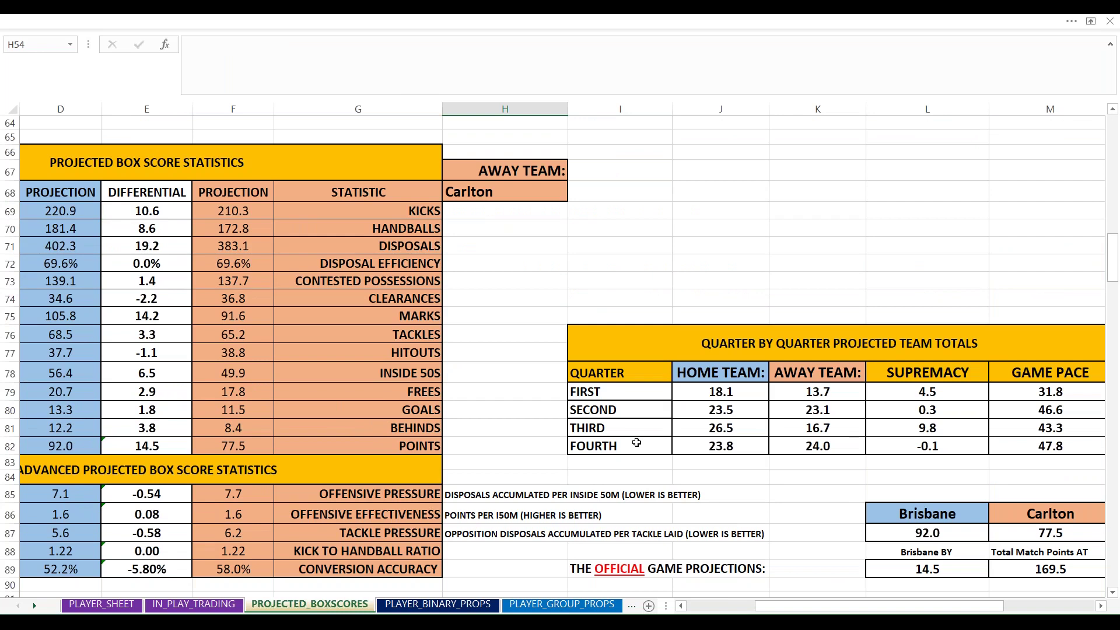
scroll(636, 441, "down", 1)
scroll(637, 442, "up", 1)
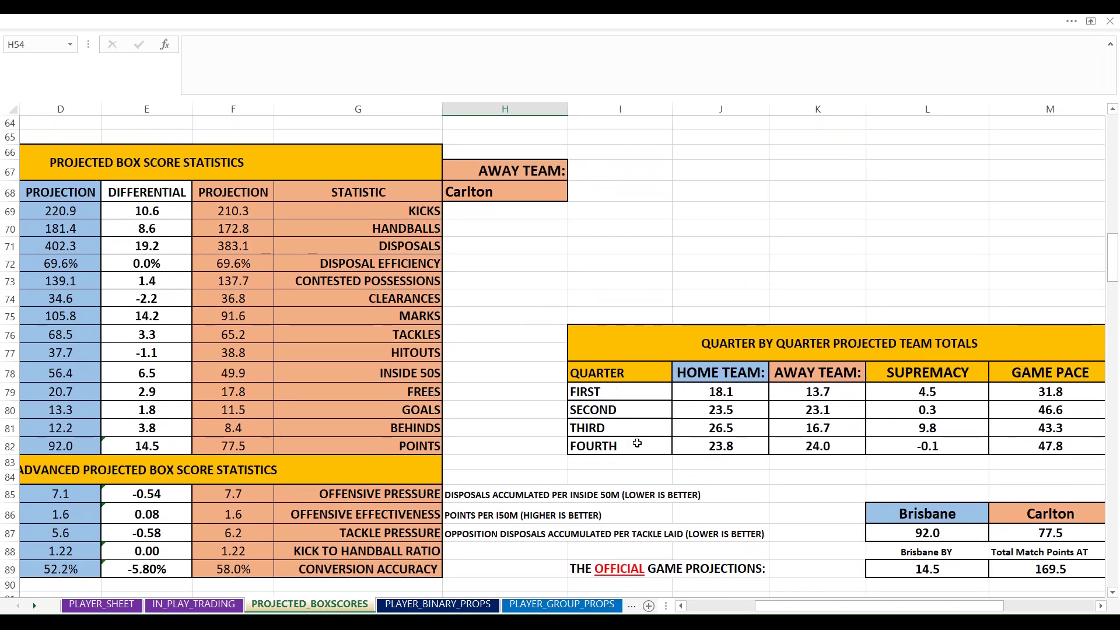